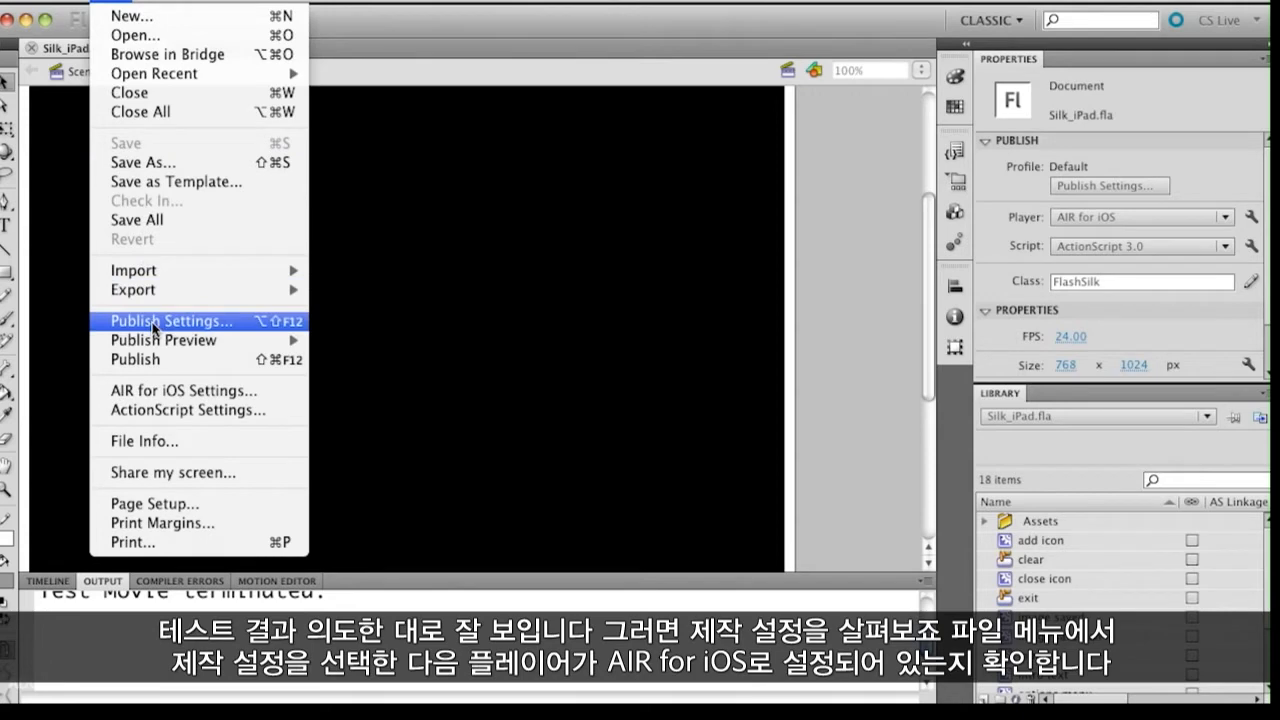
Step: Open the document's publish settings and choose AIR for iOS as the player
{"action": "left_click", "coordinate": [155, 321]}
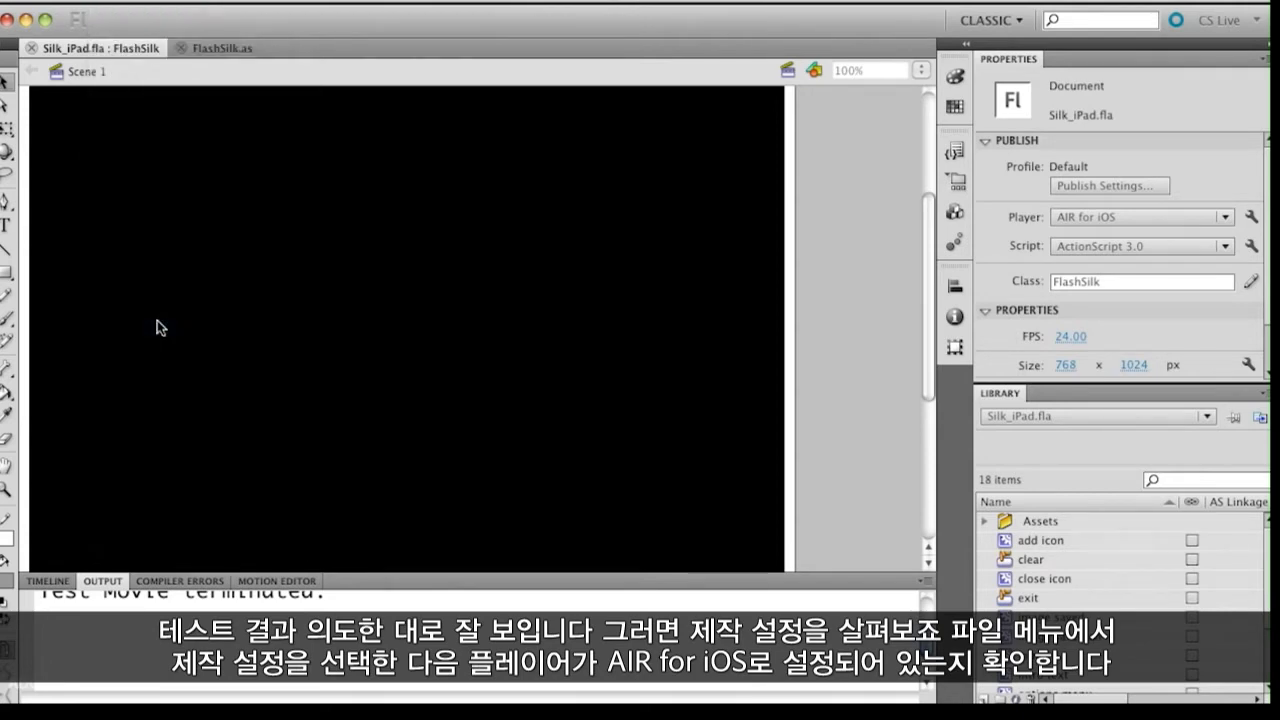
{"action": "left_click_drag", "start_coordinate": [466, 45], "coordinate": [475, 9]}
{"action": "left_click", "coordinate": [790, 45]}
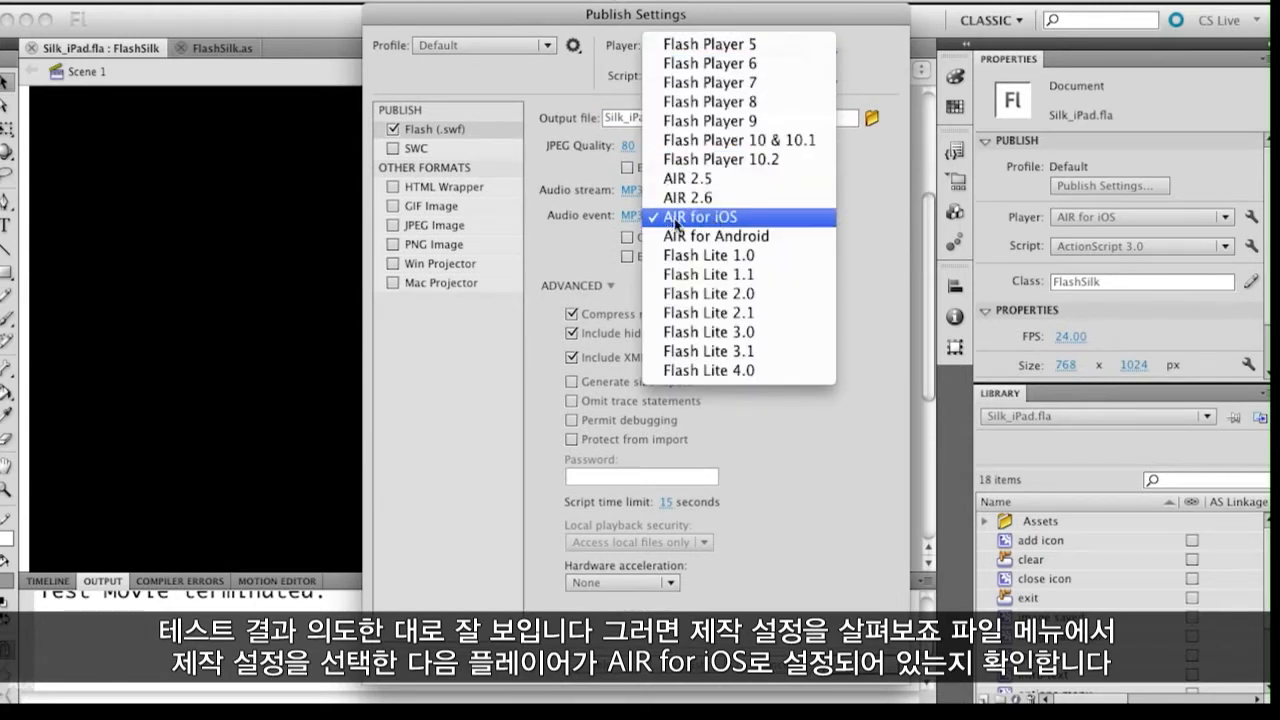
{"action": "left_click", "coordinate": [742, 218]}
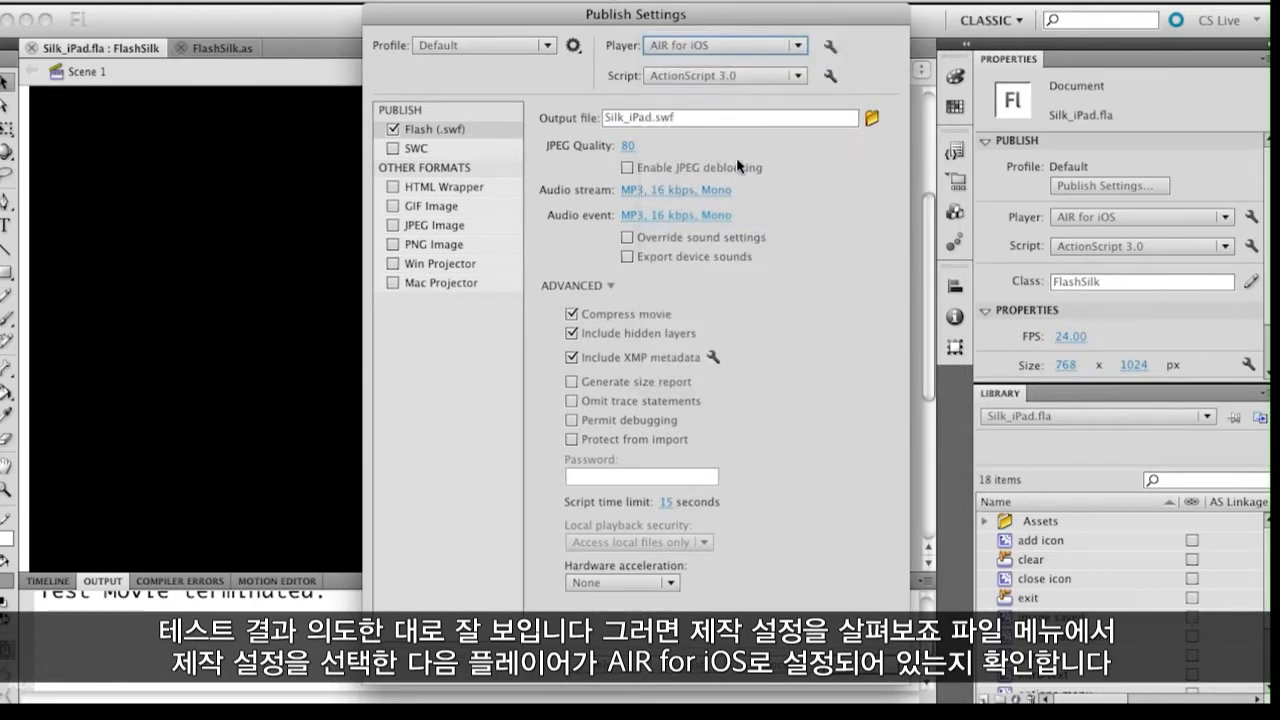
{"action": "left_click", "coordinate": [760, 45]}
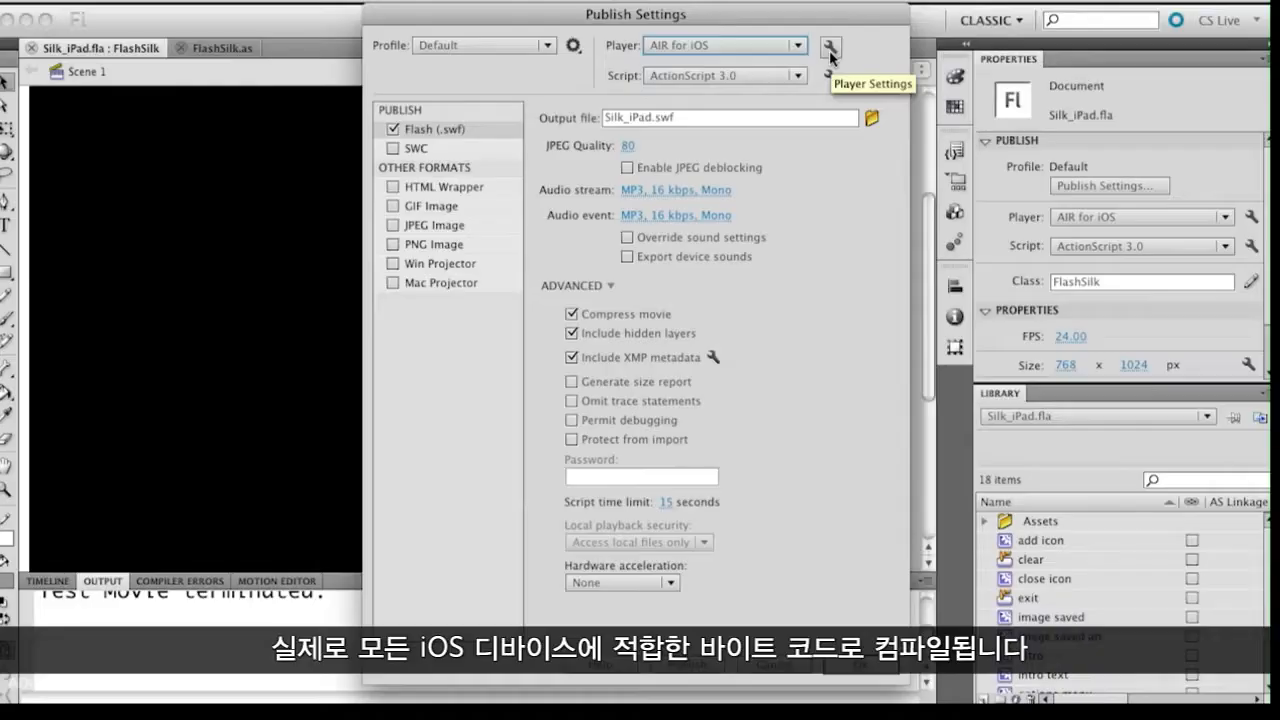
Step: Open the AIR for iOS player settings, set the app name to Silk and enable full screen
{"action": "left_click", "coordinate": [829, 50]}
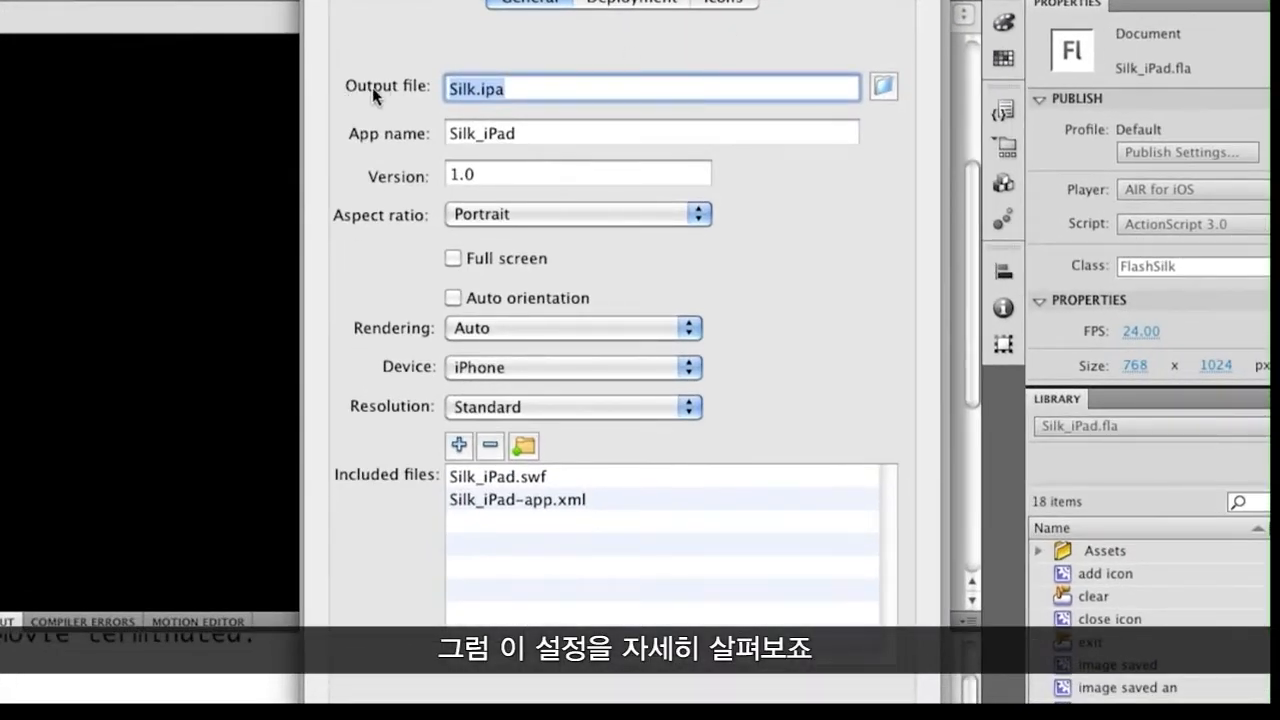
{"action": "left_click", "coordinate": [531, 134]}
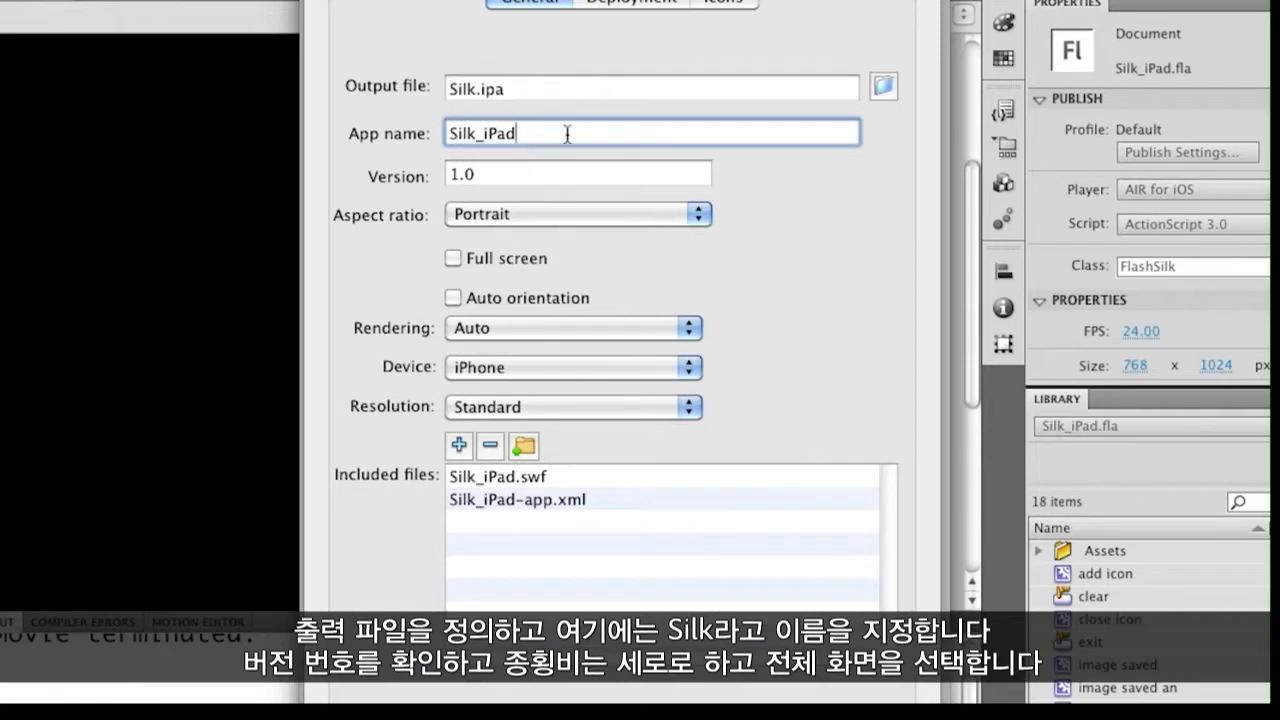
{"action": "left_click_drag", "start_coordinate": [567, 134], "coordinate": [354, 137]}
{"action": "type", "text": "Silk"}
{"action": "left_click", "coordinate": [453, 259]}
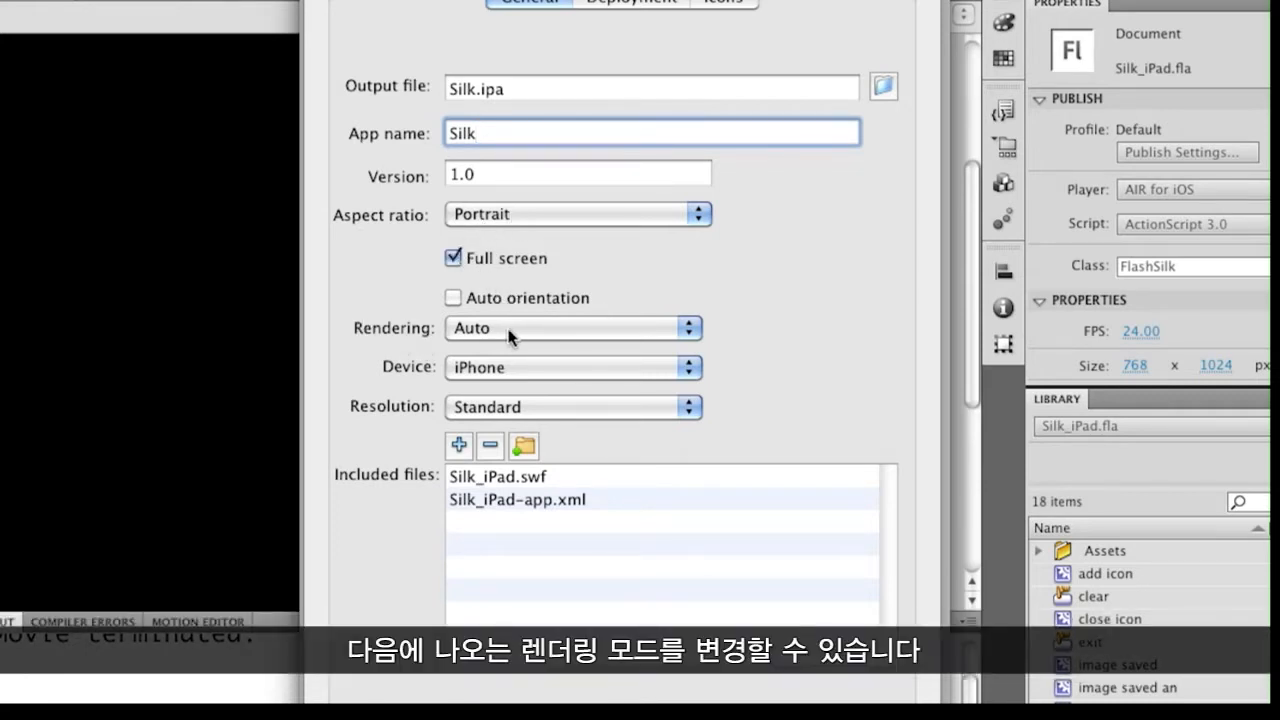
Step: Set rendering to GPU, device to iPad and resolution to Standard, and open the deployment settings
{"action": "left_click", "coordinate": [511, 331]}
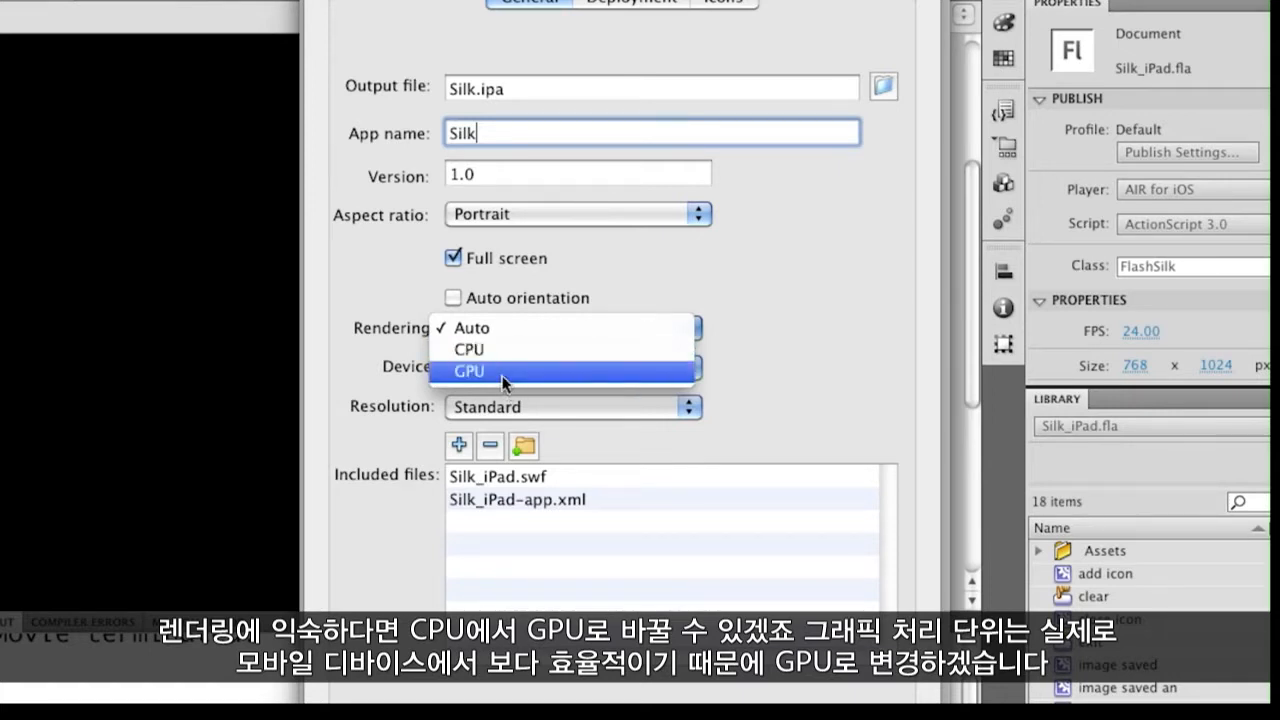
{"action": "left_click", "coordinate": [504, 373]}
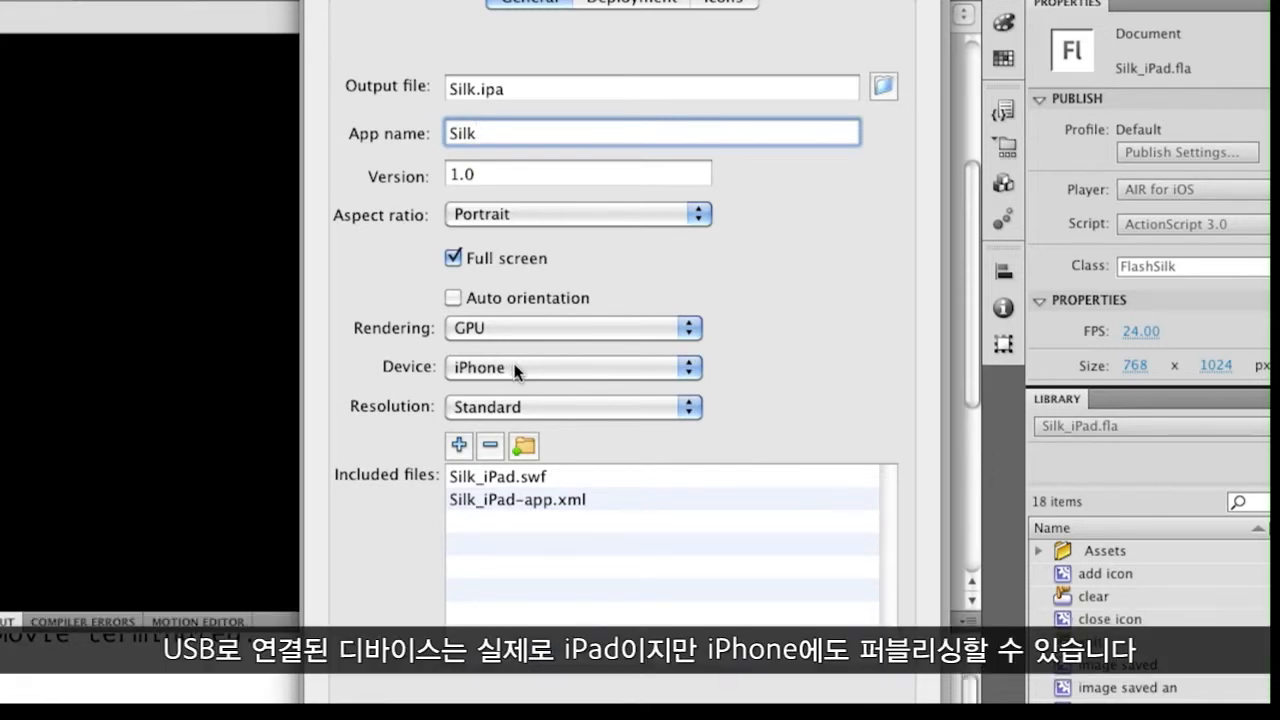
{"action": "left_click", "coordinate": [516, 369]}
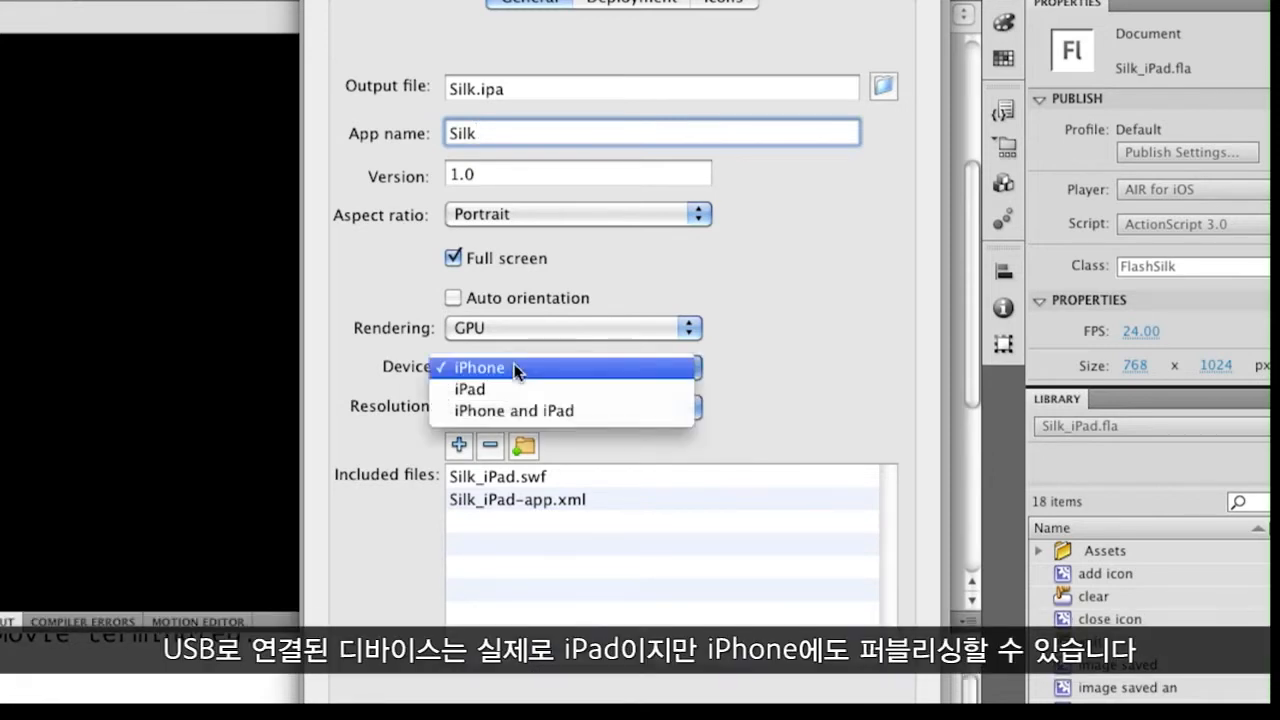
{"action": "left_click", "coordinate": [605, 393]}
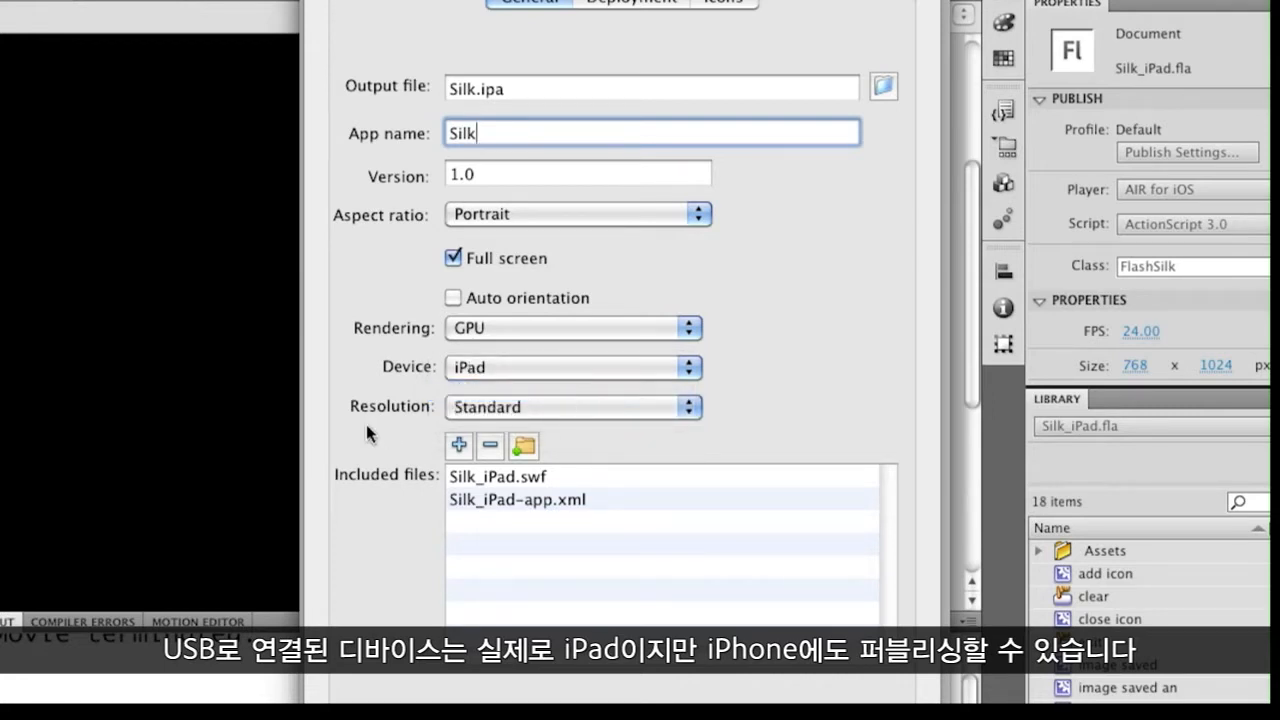
{"action": "left_click", "coordinate": [506, 408]}
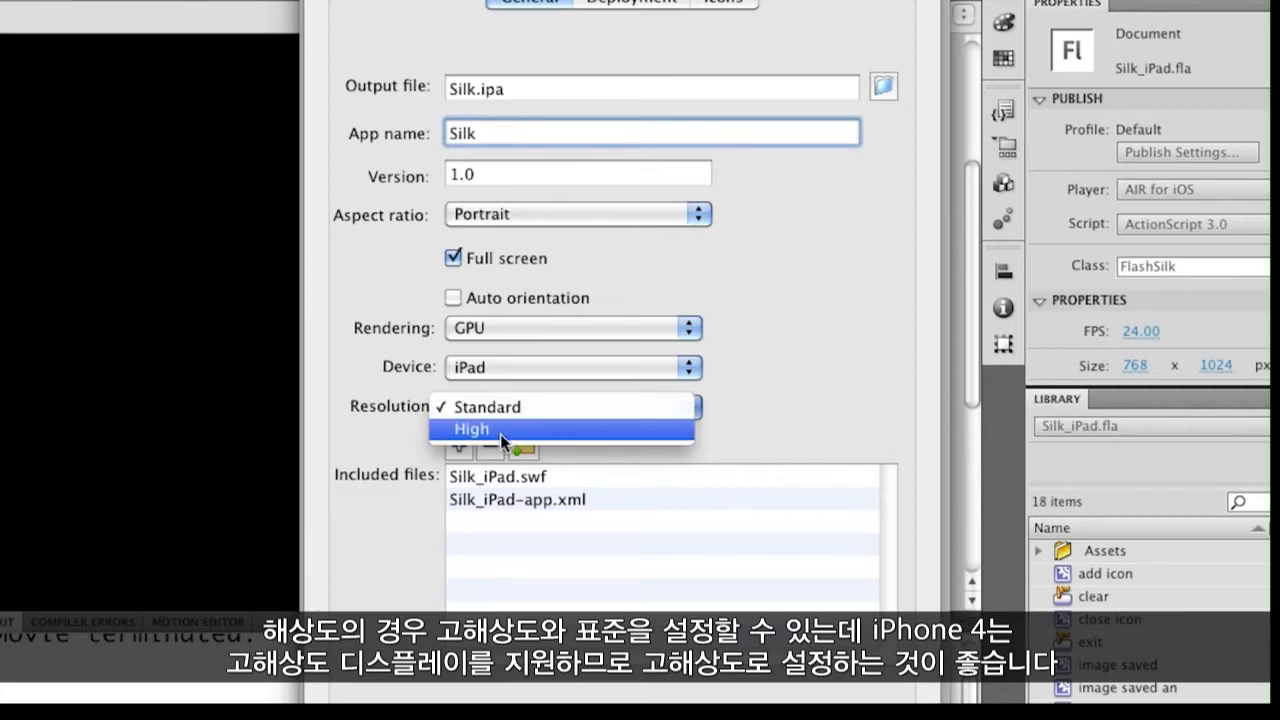
{"action": "left_click", "coordinate": [620, 406]}
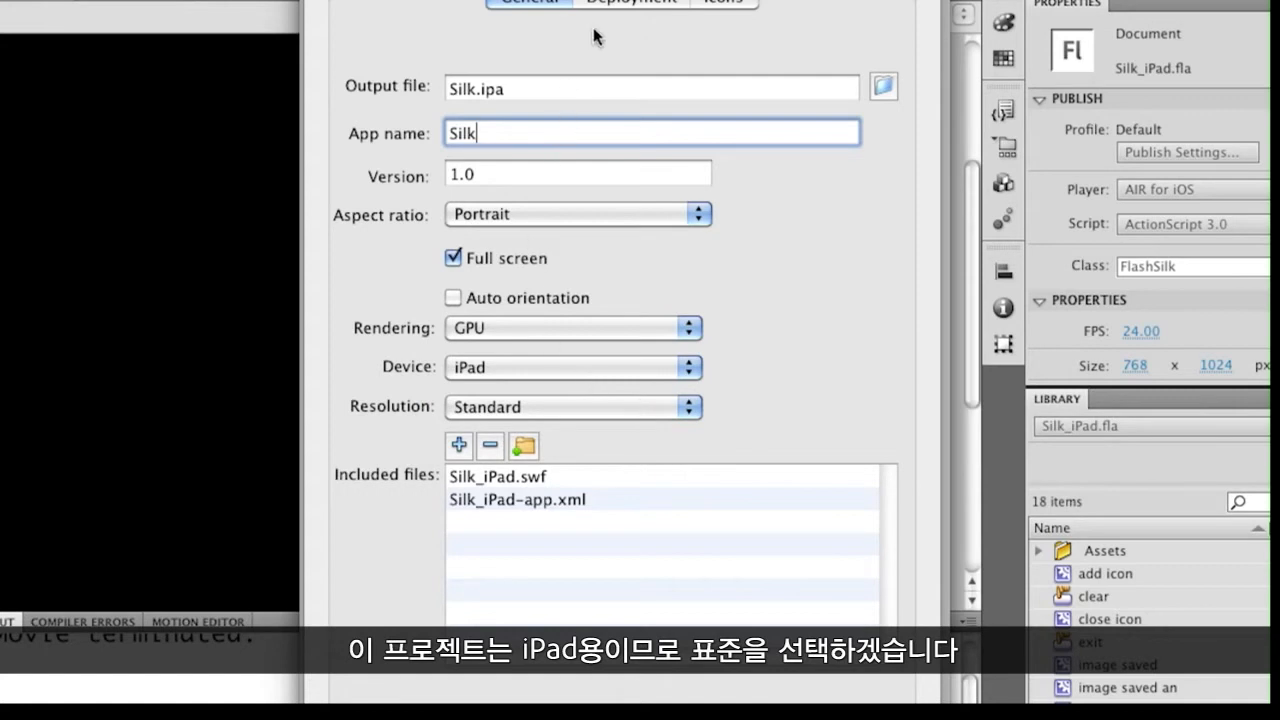
{"action": "left_click", "coordinate": [648, 5]}
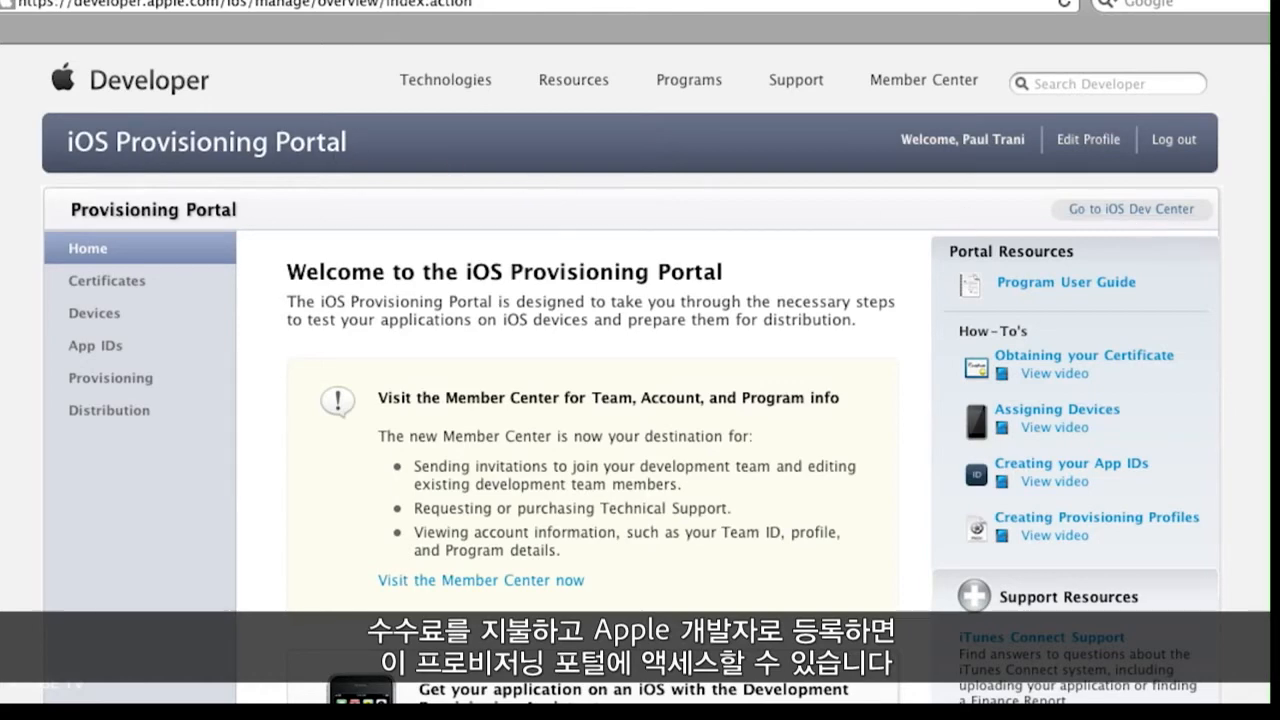
Step: In the iOS Provisioning Portal, examine the current development certificate and the instructions for obtaining one
{"action": "scroll", "coordinate": [980, 180], "scroll_direction": "down", "scroll_amount": 3}
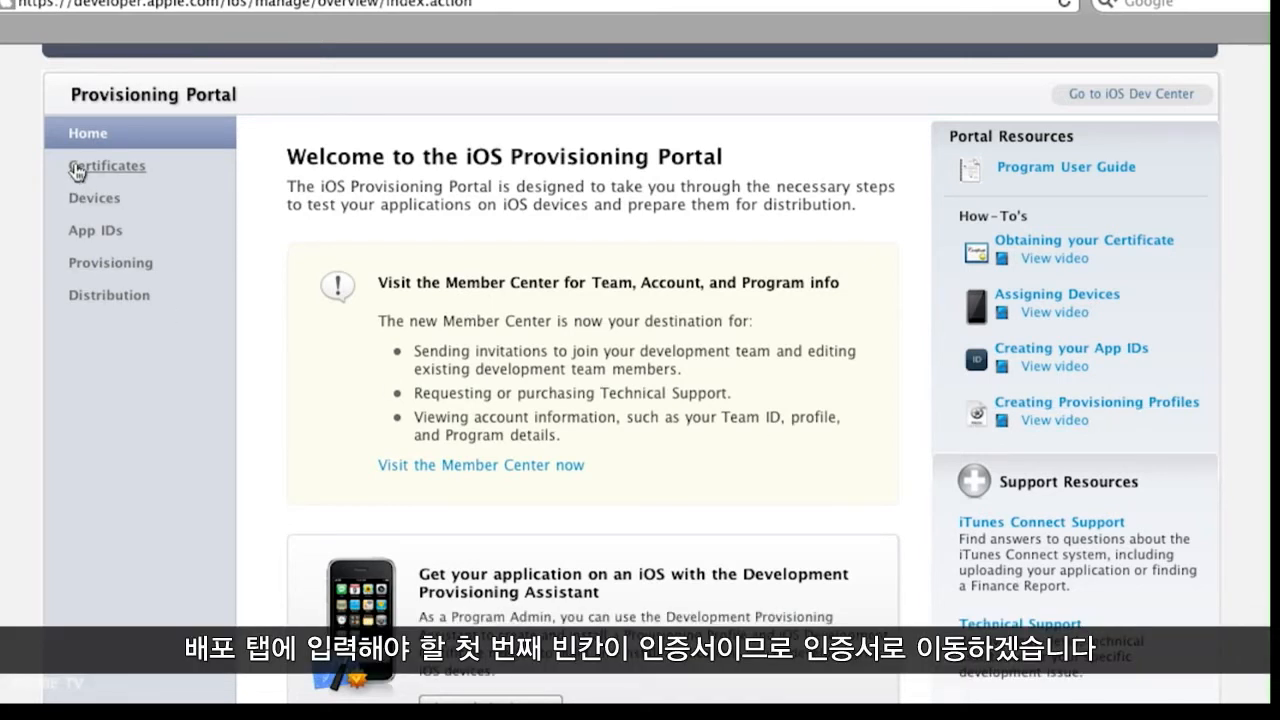
{"action": "left_click", "coordinate": [77, 168]}
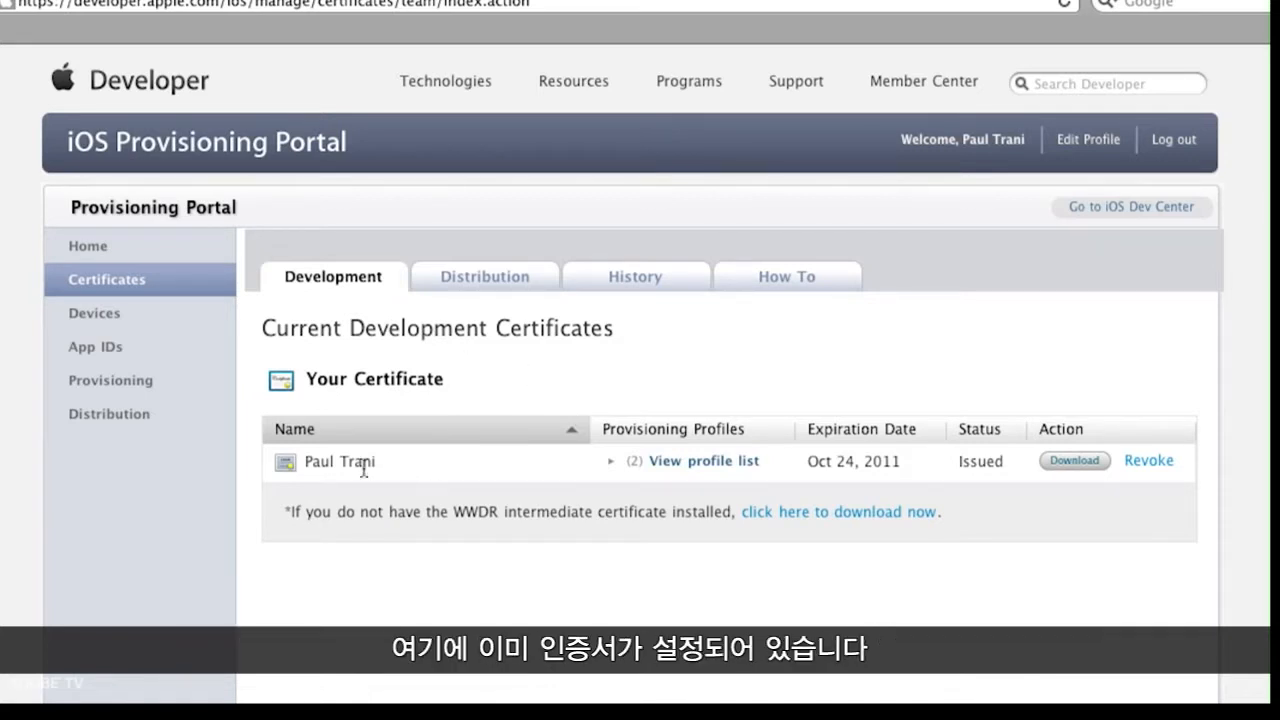
{"action": "left_click_drag", "start_coordinate": [305, 460], "coordinate": [423, 461]}
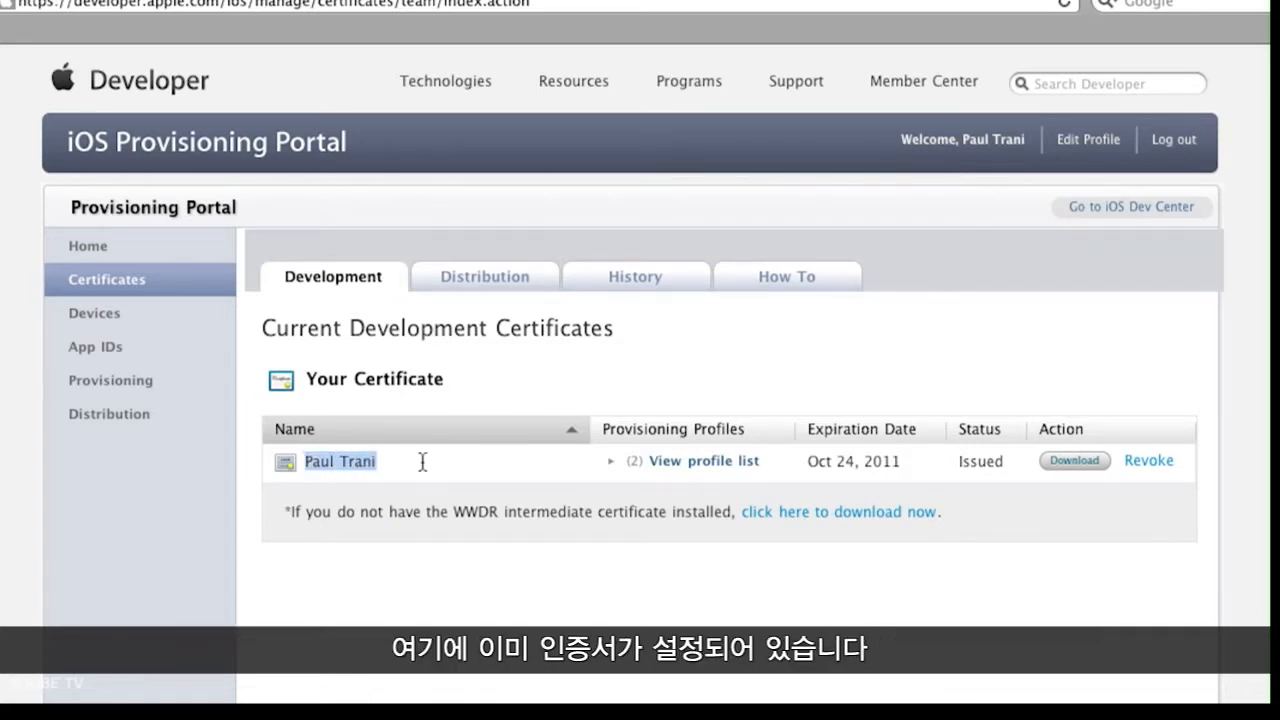
{"action": "left_click", "coordinate": [423, 465]}
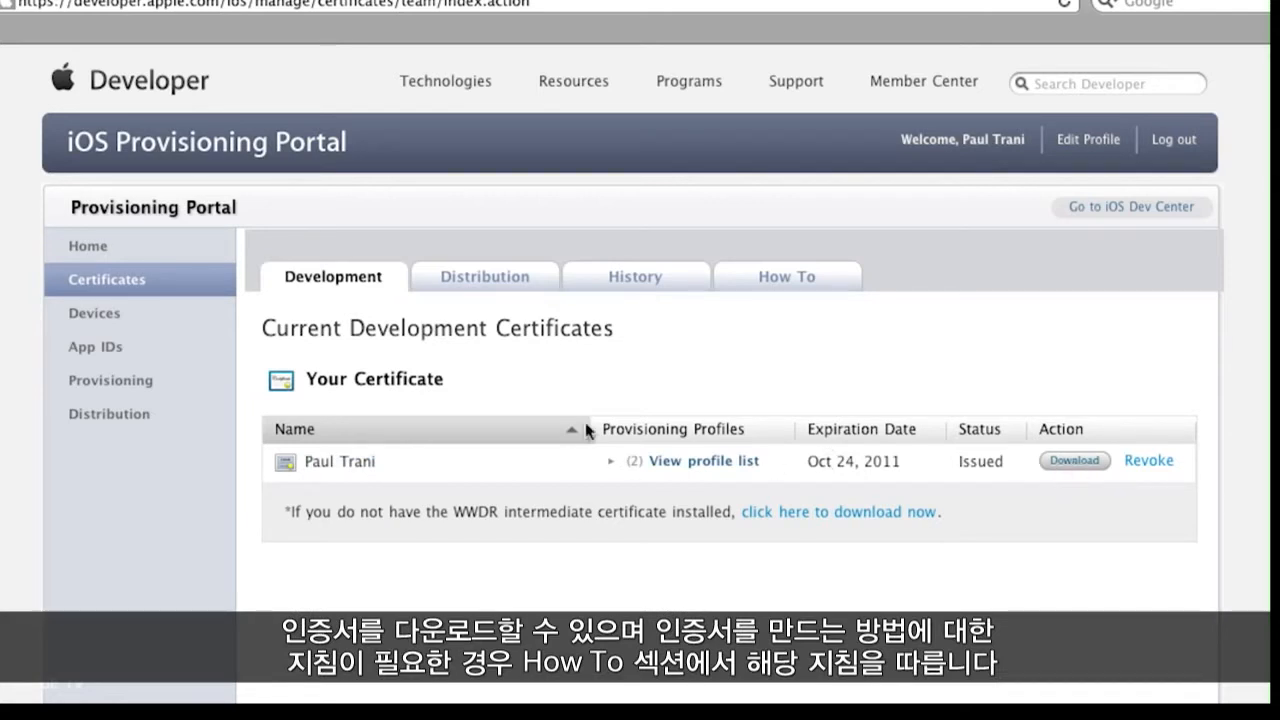
{"action": "left_click", "coordinate": [773, 283]}
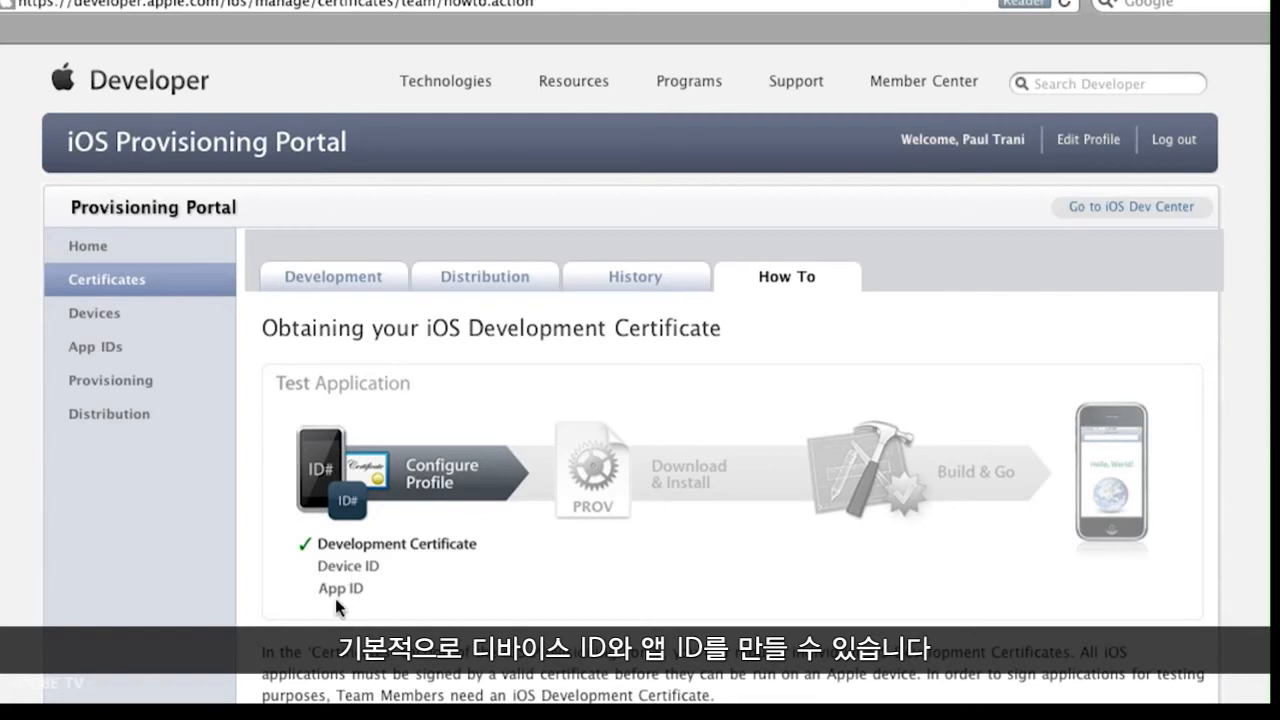
{"action": "left_click", "coordinate": [318, 294]}
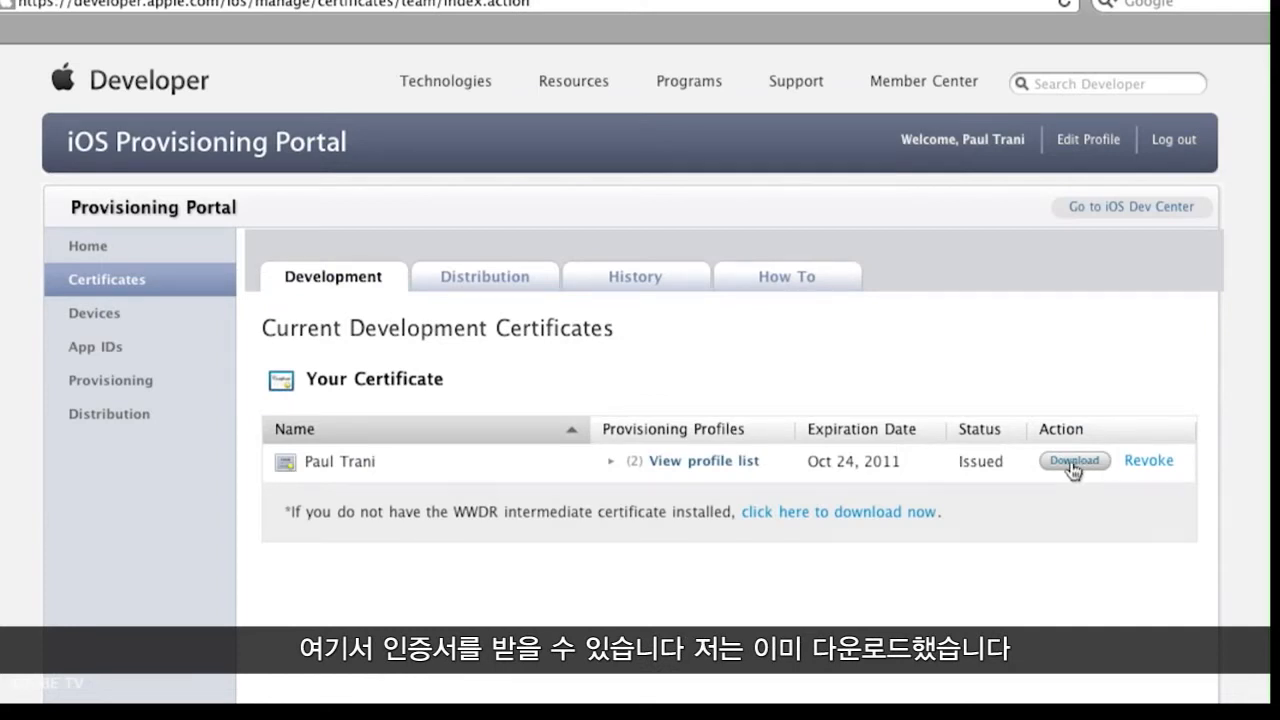
Step: View the portal's registered devices, and switch to iTunes to show the connected iPad's unique identifier
{"action": "left_click", "coordinate": [77, 316]}
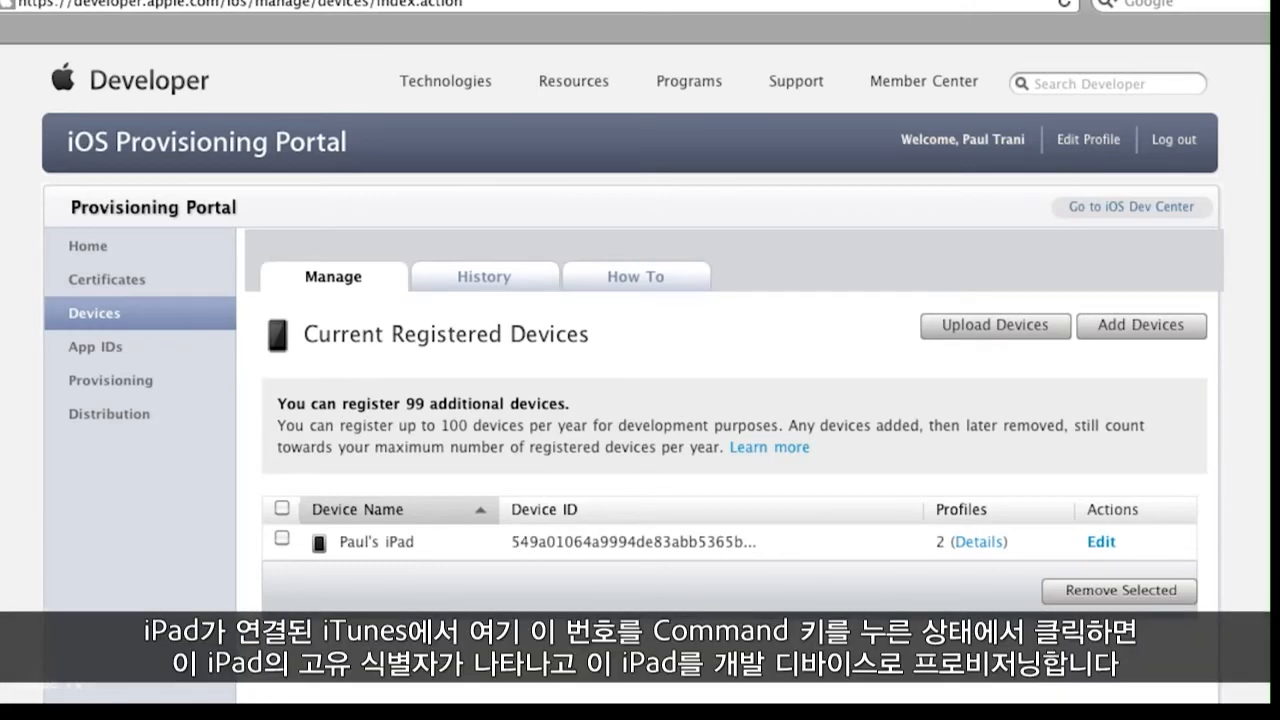
{"action": "left_click", "coordinate": [940, 702]}
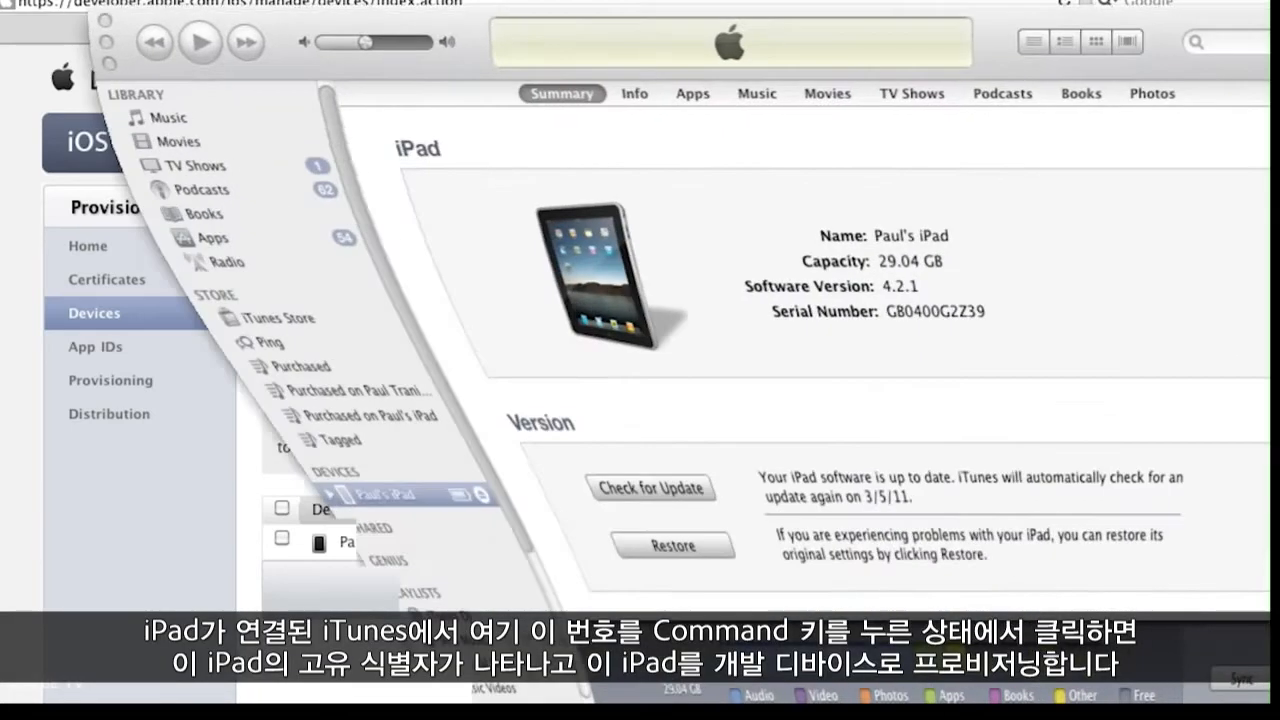
{"action": "left_click", "coordinate": [887, 310]}
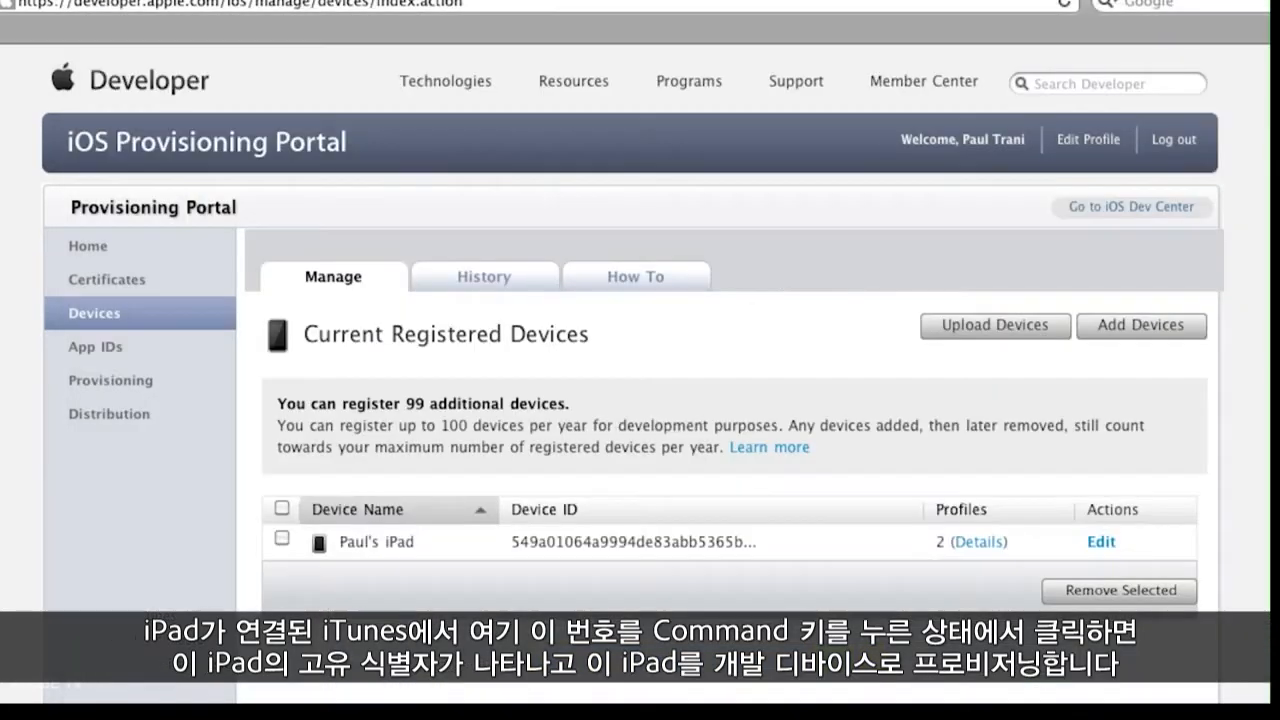
Step: Open the first development provisioning profile in the portal and select its App ID name for copying
{"action": "left_click", "coordinate": [88, 384]}
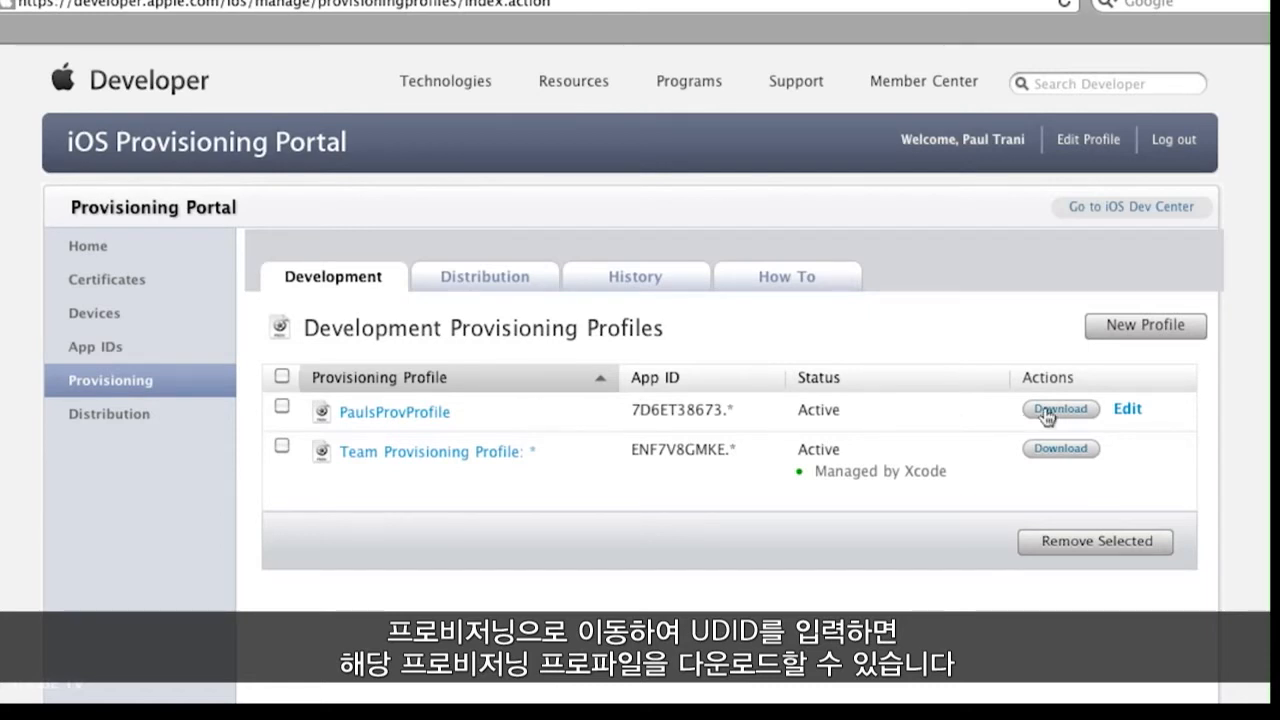
{"action": "left_click", "coordinate": [367, 420]}
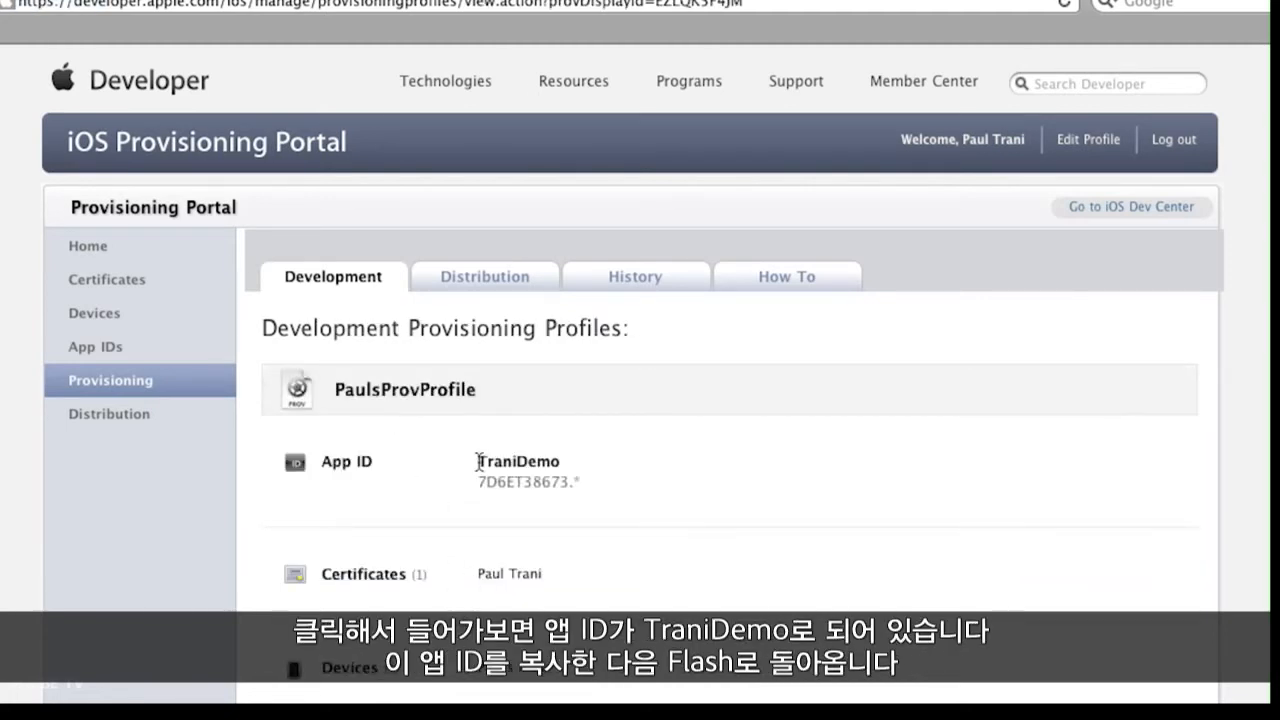
{"action": "left_click_drag", "start_coordinate": [478, 460], "coordinate": [554, 462]}
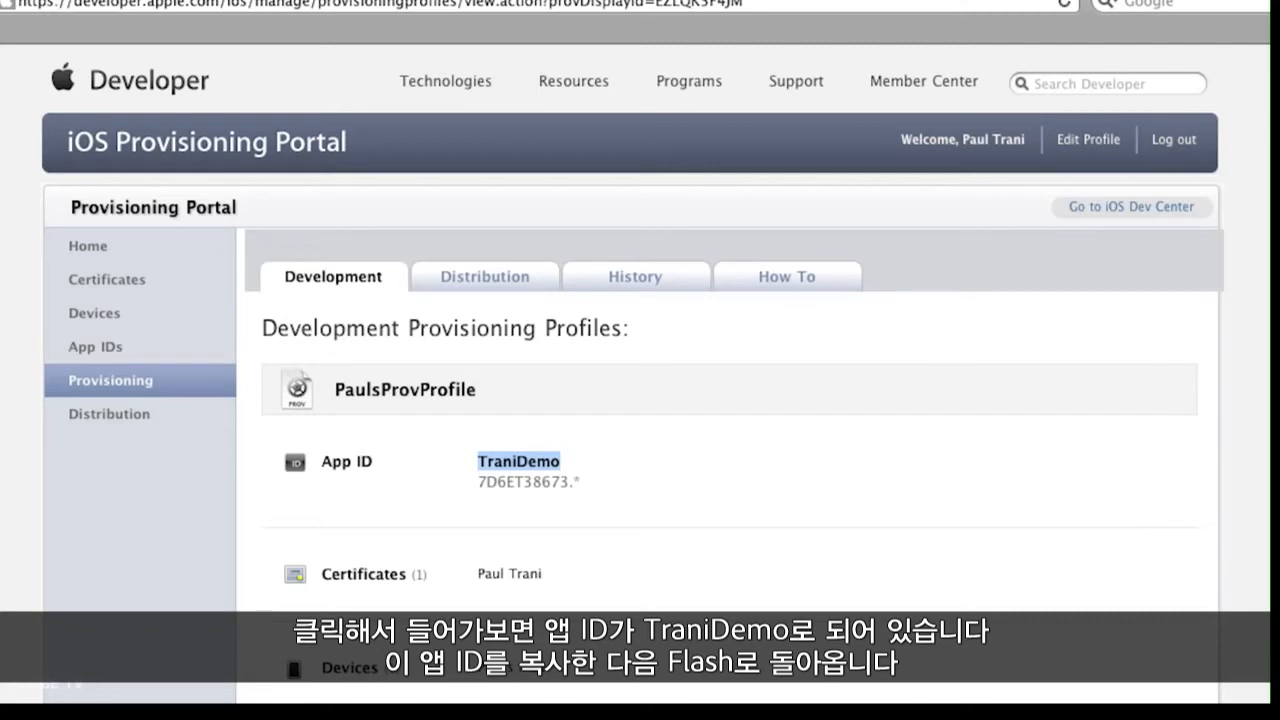
Step: Switch back to Flash, review the deployment signing fields and set the iOS deployment type to Quick publishing for device testing
{"action": "left_click", "coordinate": [450, 710]}
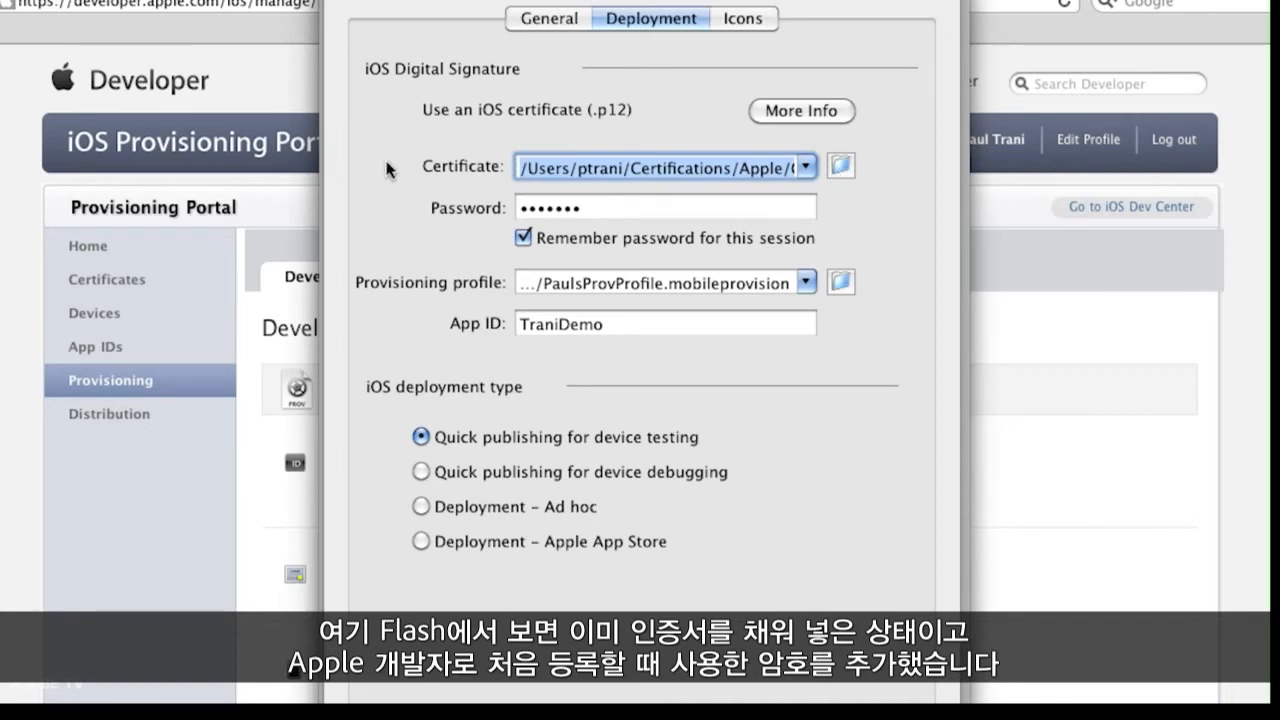
{"action": "key", "text": "Tab"}
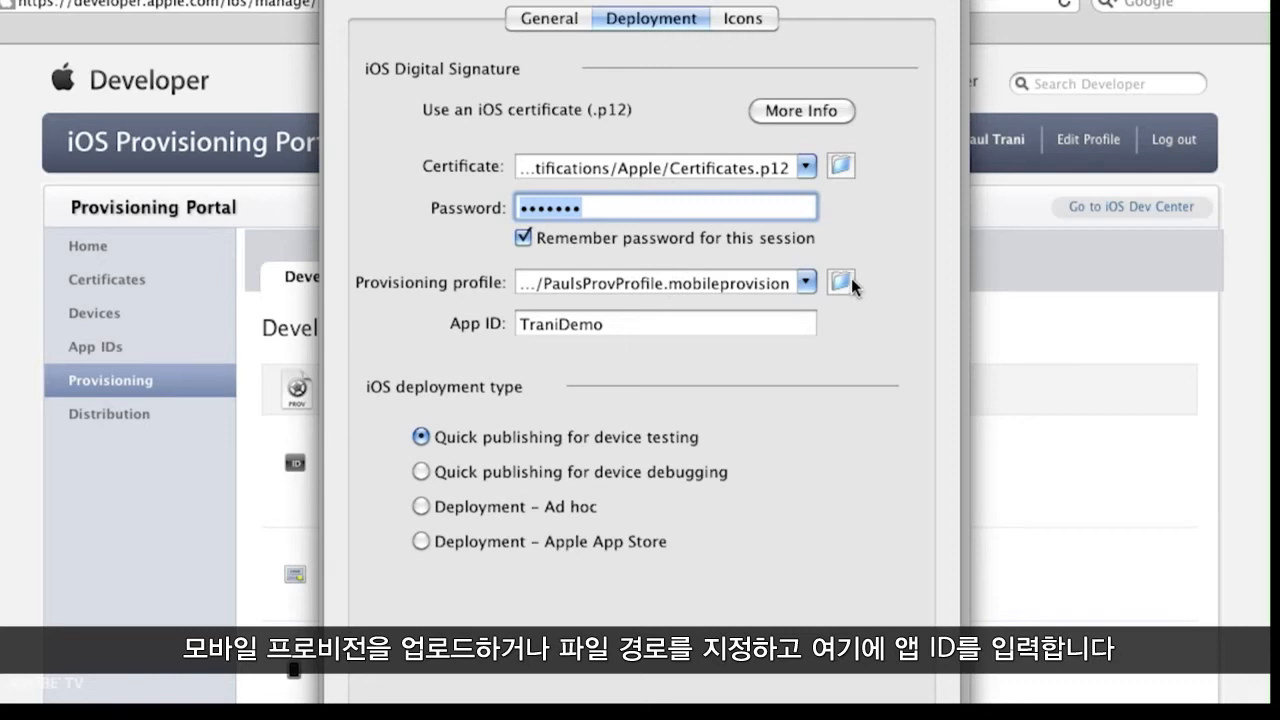
{"action": "key", "text": "Tab"}
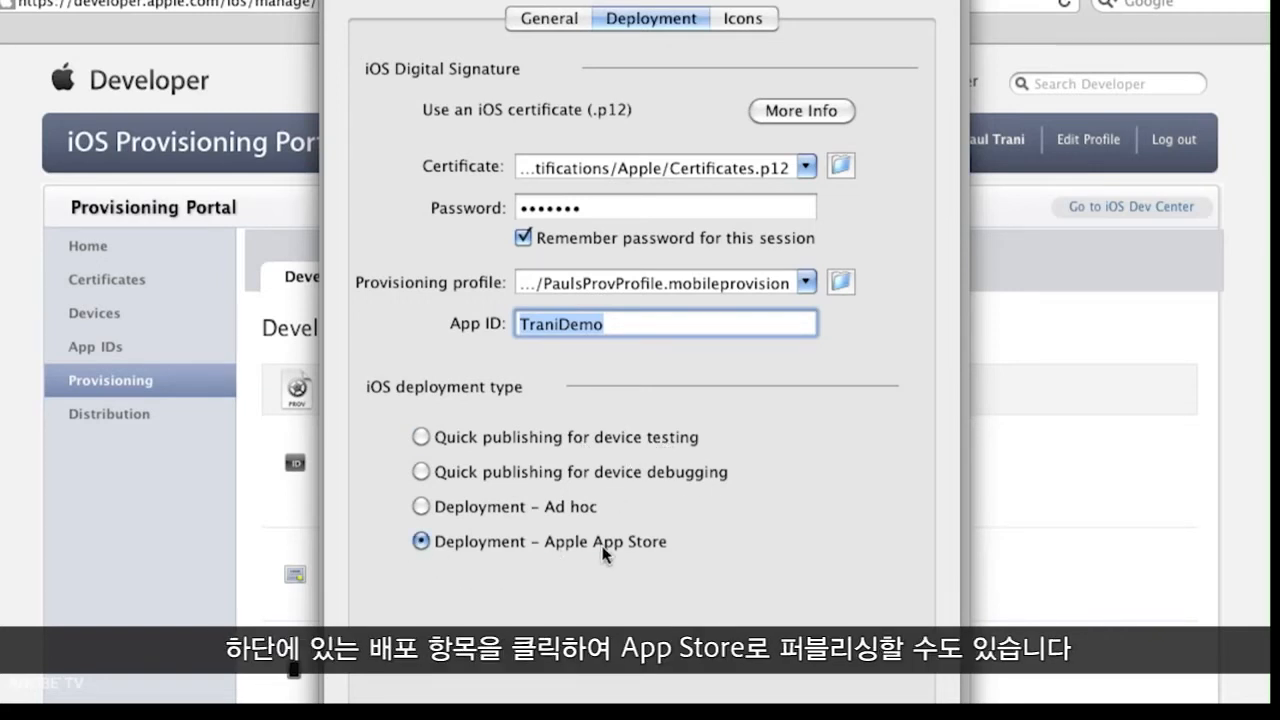
{"action": "left_click", "coordinate": [422, 439]}
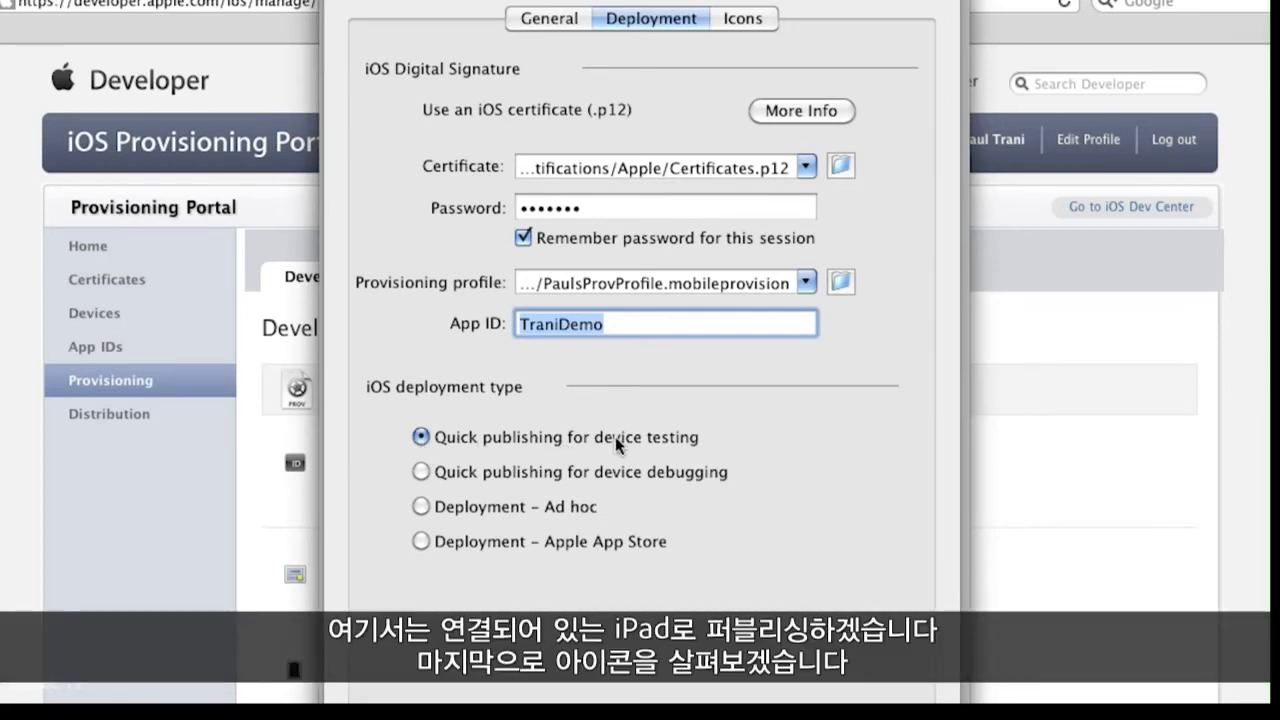
Step: Examine the image files and previews assigned to the 29x29, 57x57, 114x114 and 512x512 app icons
{"action": "left_click", "coordinate": [745, 20]}
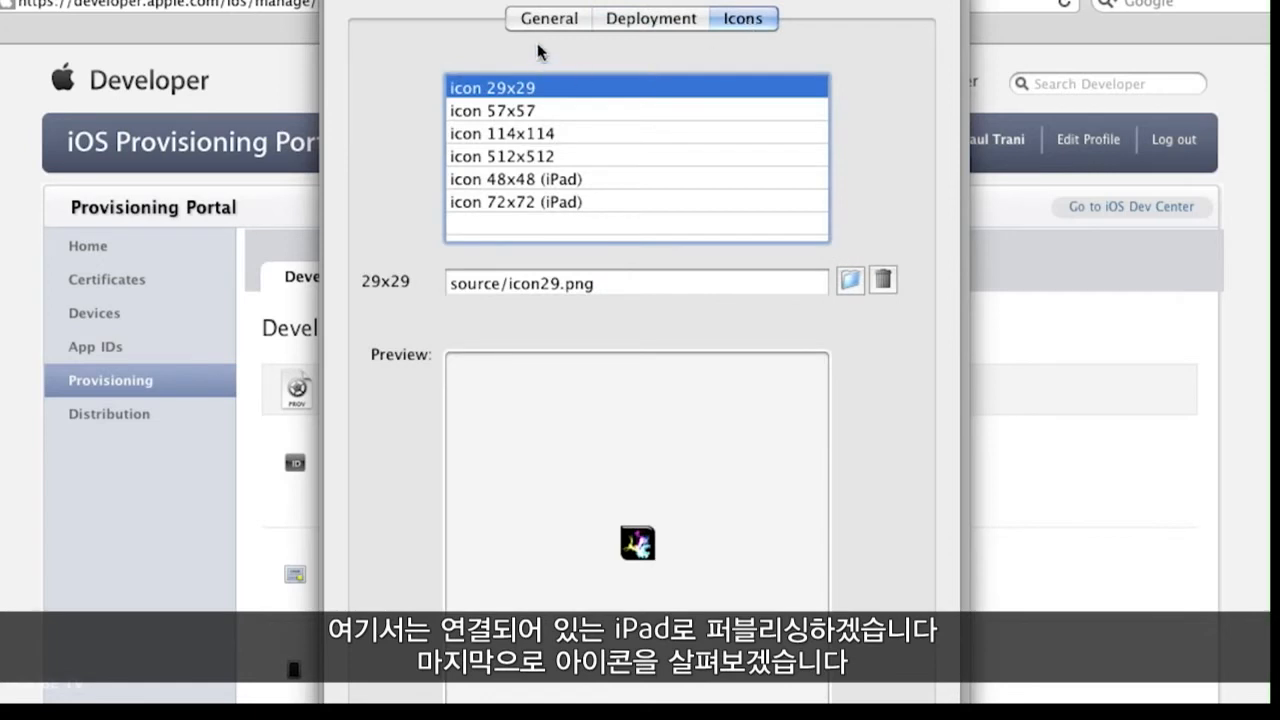
{"action": "left_click", "coordinate": [502, 108]}
{"action": "left_click", "coordinate": [503, 131]}
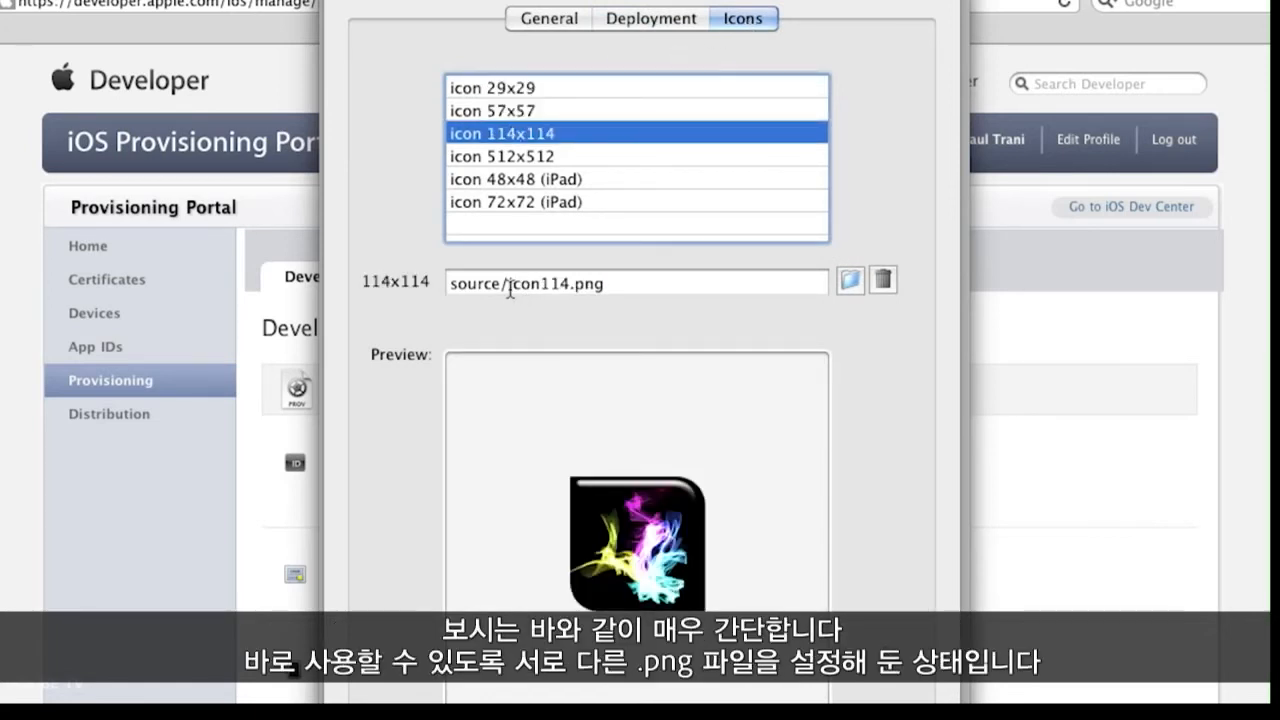
{"action": "left_click_drag", "start_coordinate": [508, 285], "coordinate": [681, 291]}
{"action": "left_click", "coordinate": [549, 159]}
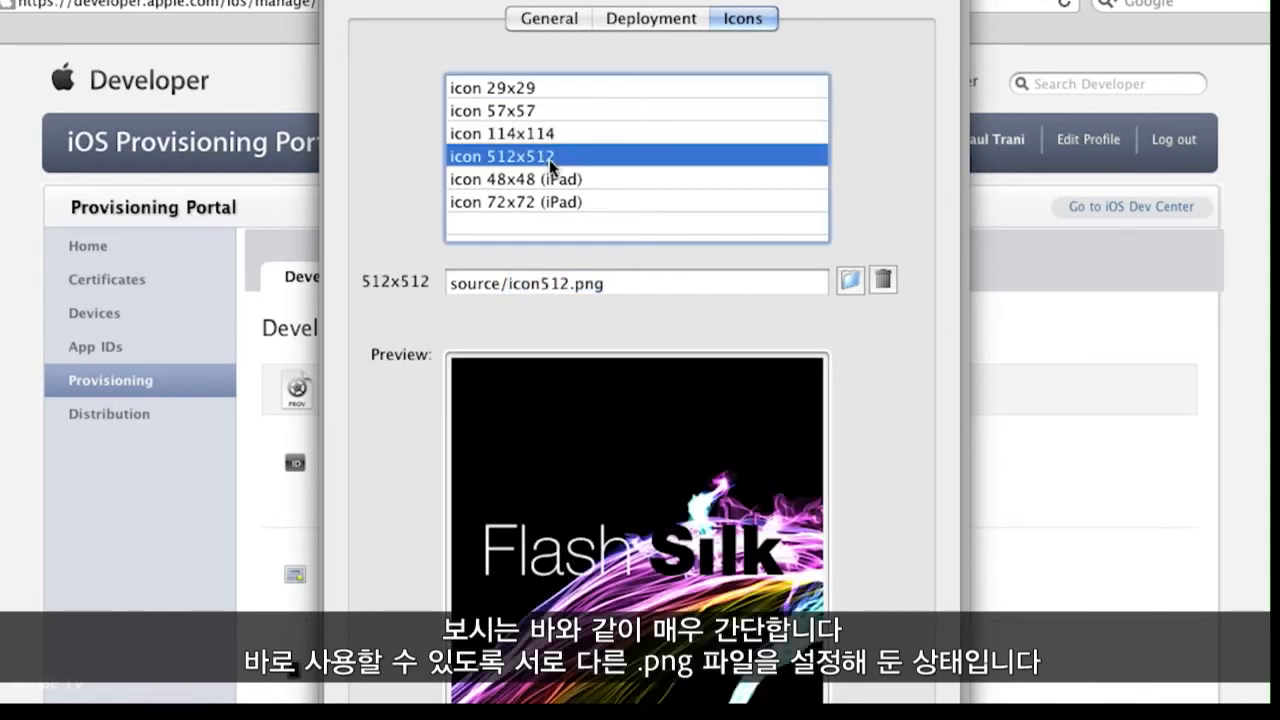
{"action": "left_click", "coordinate": [532, 140]}
{"action": "left_click", "coordinate": [508, 110]}
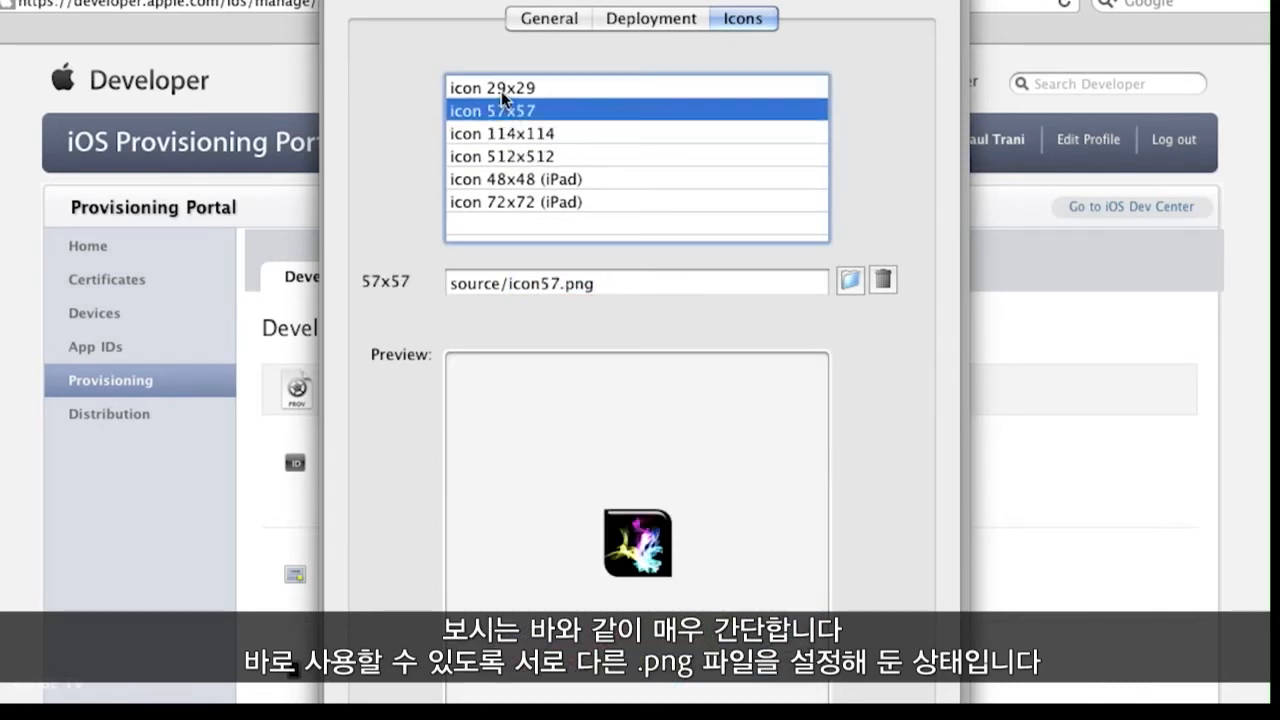
{"action": "left_click", "coordinate": [501, 89]}
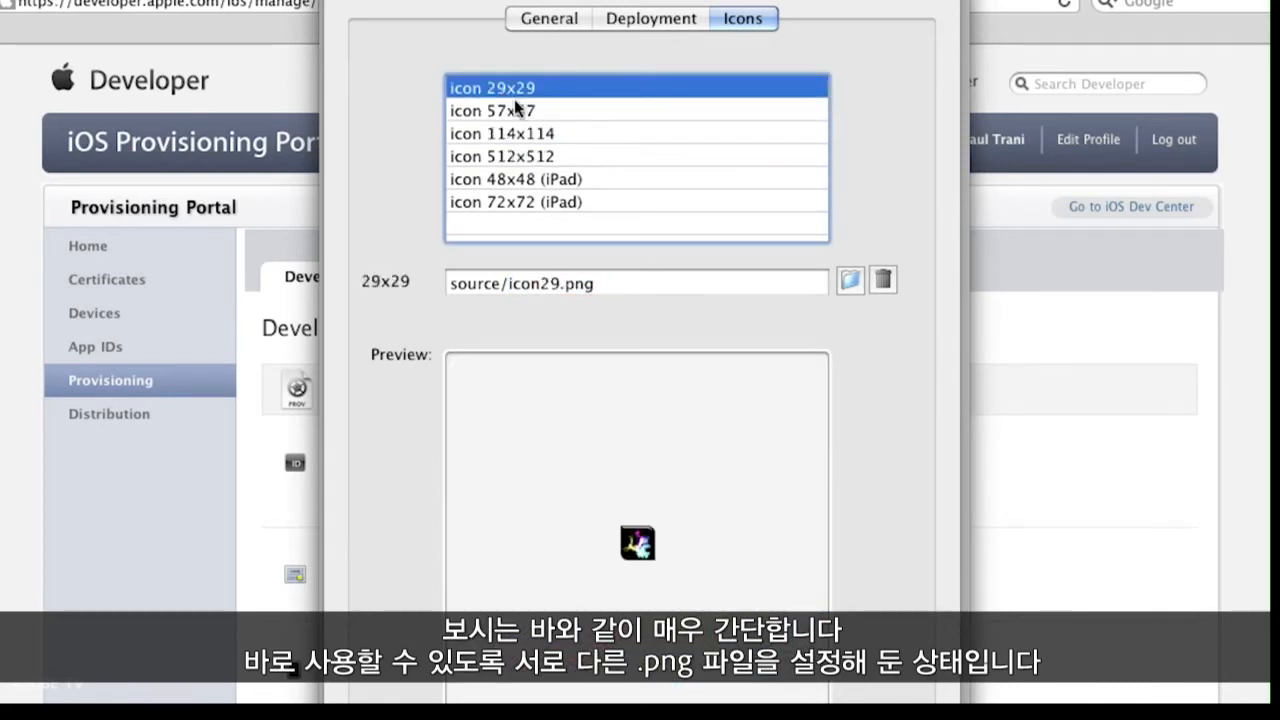
Step: Return to the general iOS settings, select the output file name Silk.ipa for review, and publish the app
{"action": "left_click", "coordinate": [617, 20]}
{"action": "left_click", "coordinate": [551, 18]}
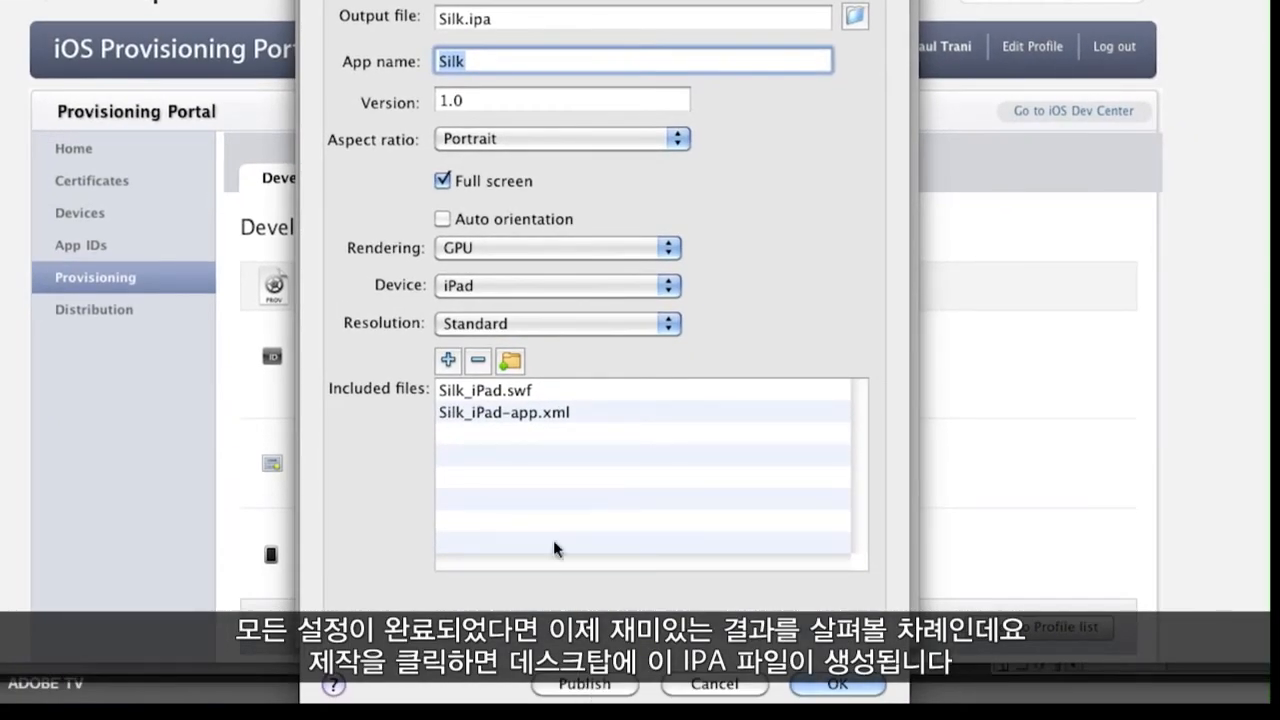
{"action": "left_click_drag", "start_coordinate": [495, 18], "coordinate": [425, 18]}
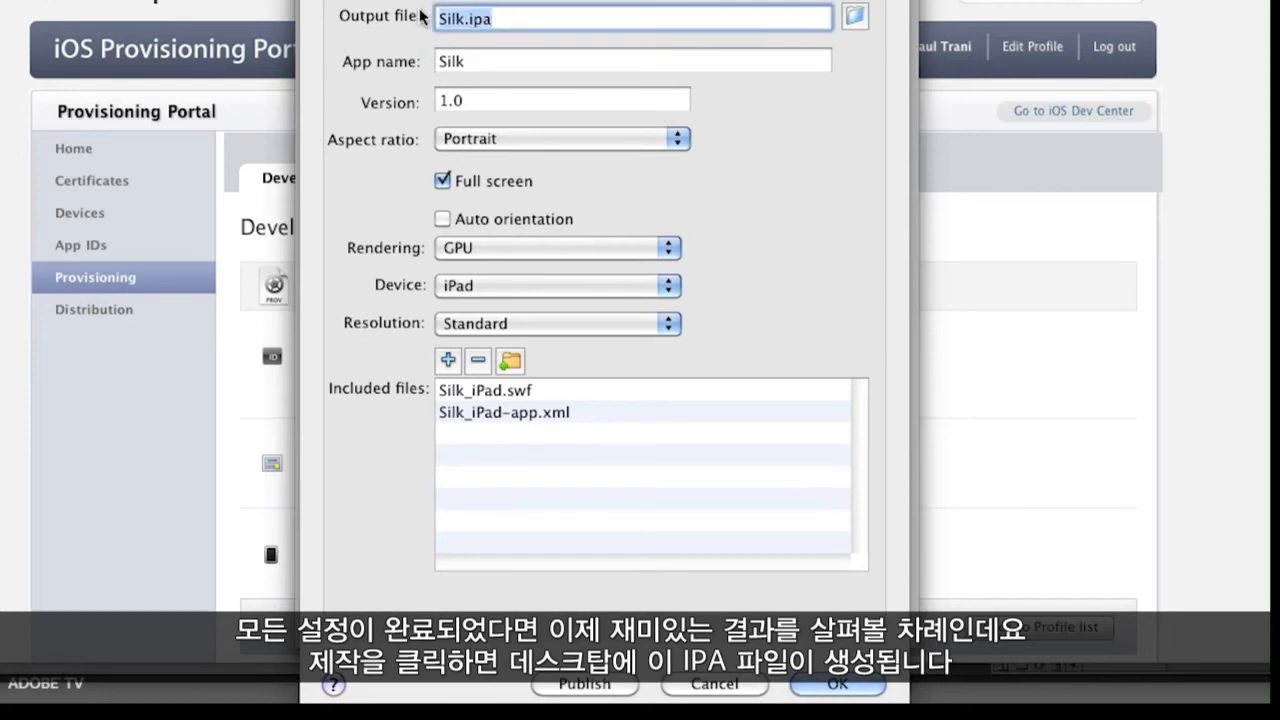
{"action": "left_click", "coordinate": [590, 684]}
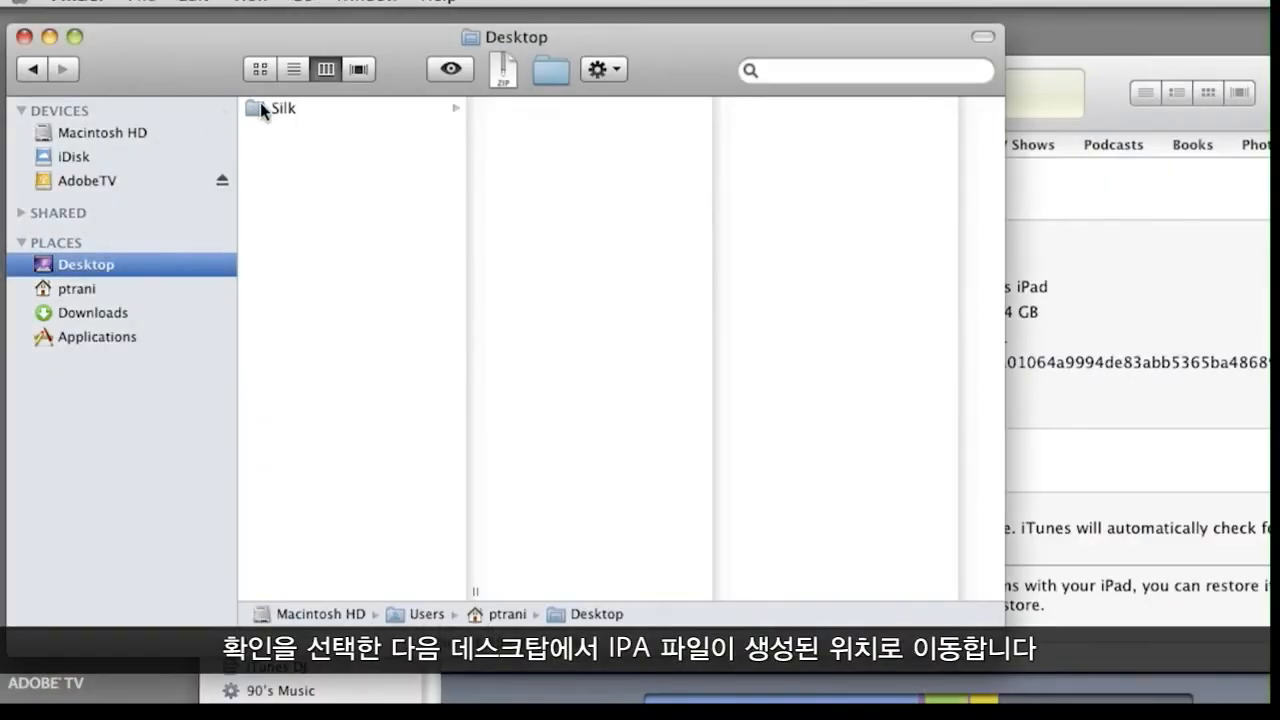
Step: Locate Silk.ipa in the desktop's Silk folder and add it to the Apps library in iTunes
{"action": "left_click", "coordinate": [286, 114]}
{"action": "left_click", "coordinate": [558, 303]}
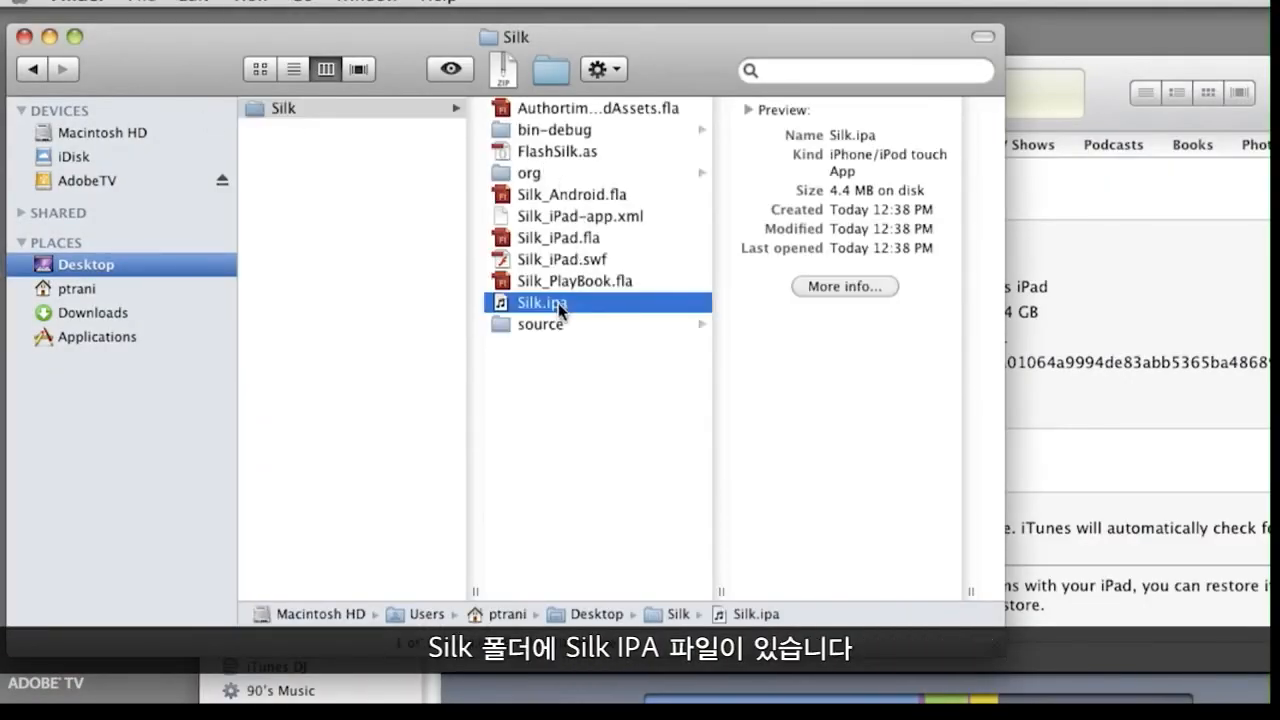
{"action": "left_click", "coordinate": [1104, 291]}
{"action": "left_click", "coordinate": [262, 290]}
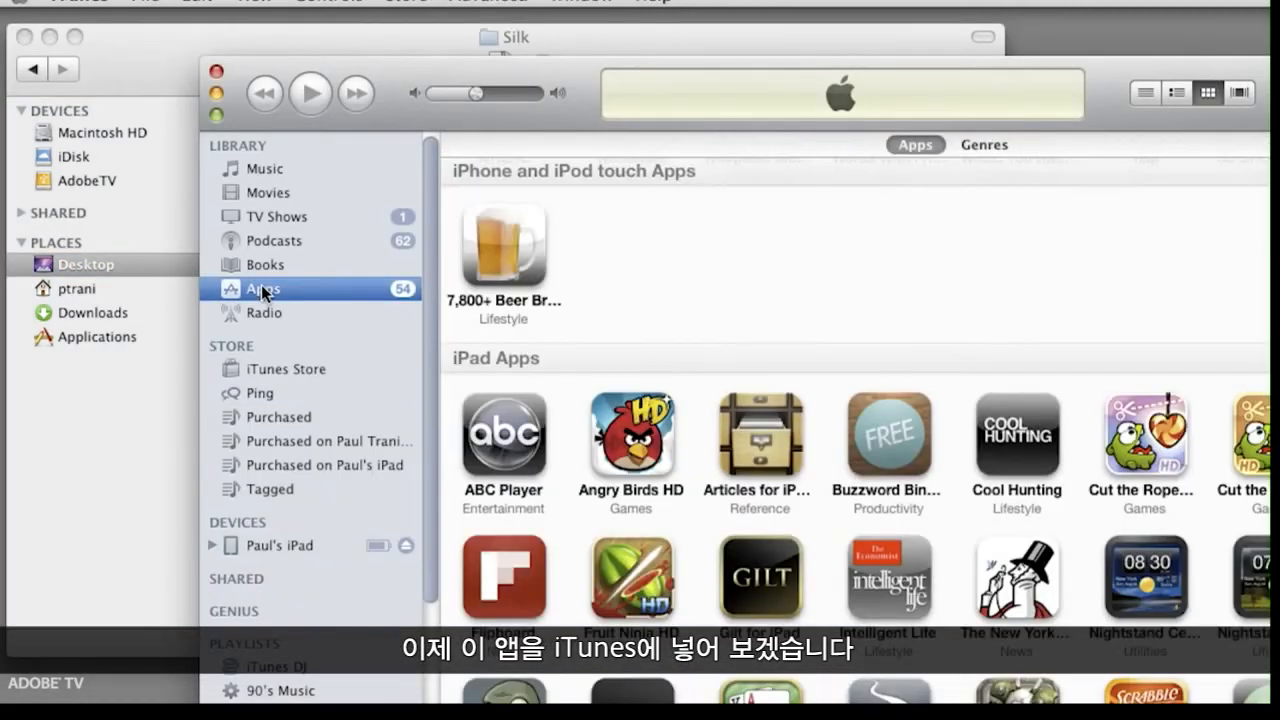
{"action": "left_click_drag", "start_coordinate": [558, 82], "coordinate": [570, 69]}
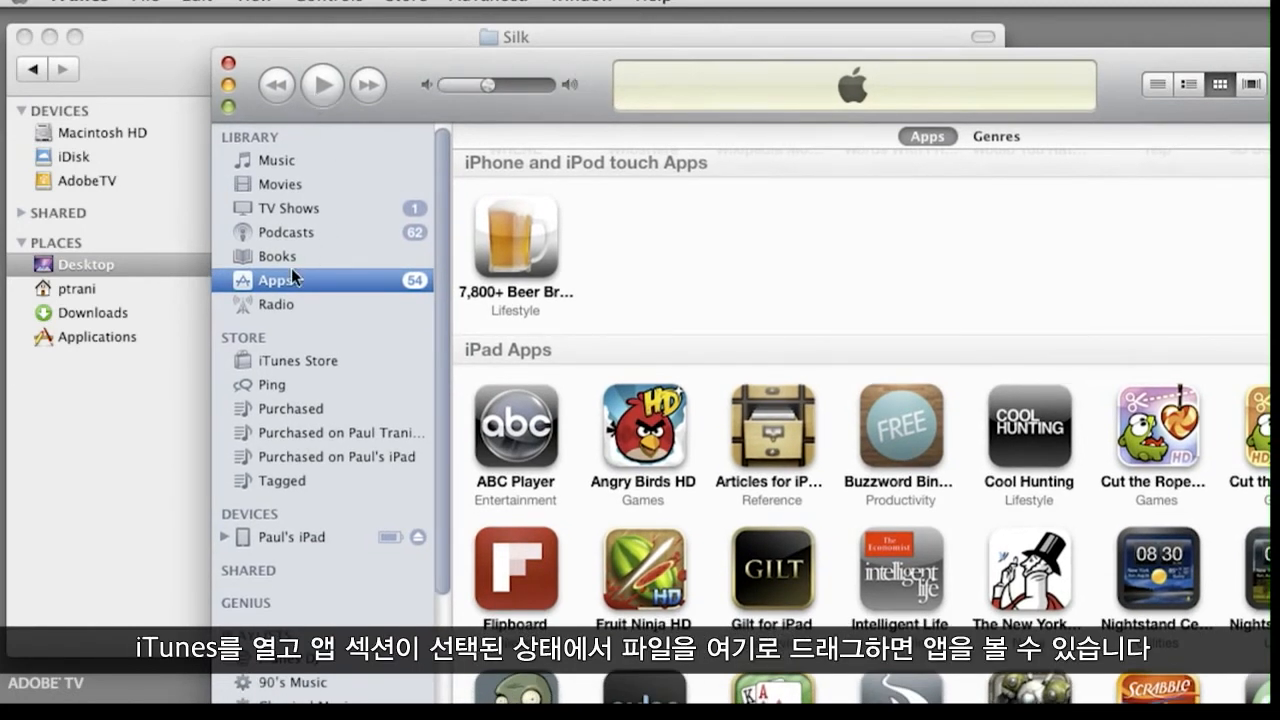
{"action": "left_click", "coordinate": [139, 63]}
{"action": "left_click_drag", "start_coordinate": [955, 430], "coordinate": [1130, 502]}
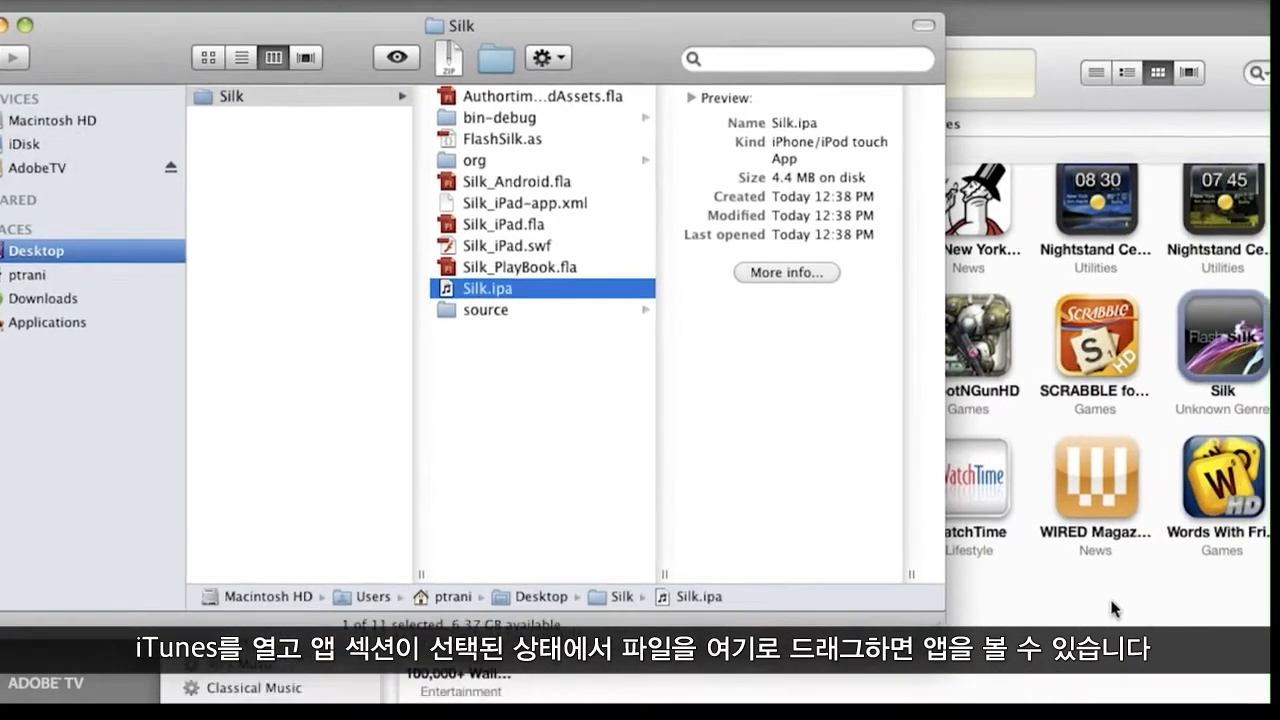
{"action": "left_click", "coordinate": [1176, 630]}
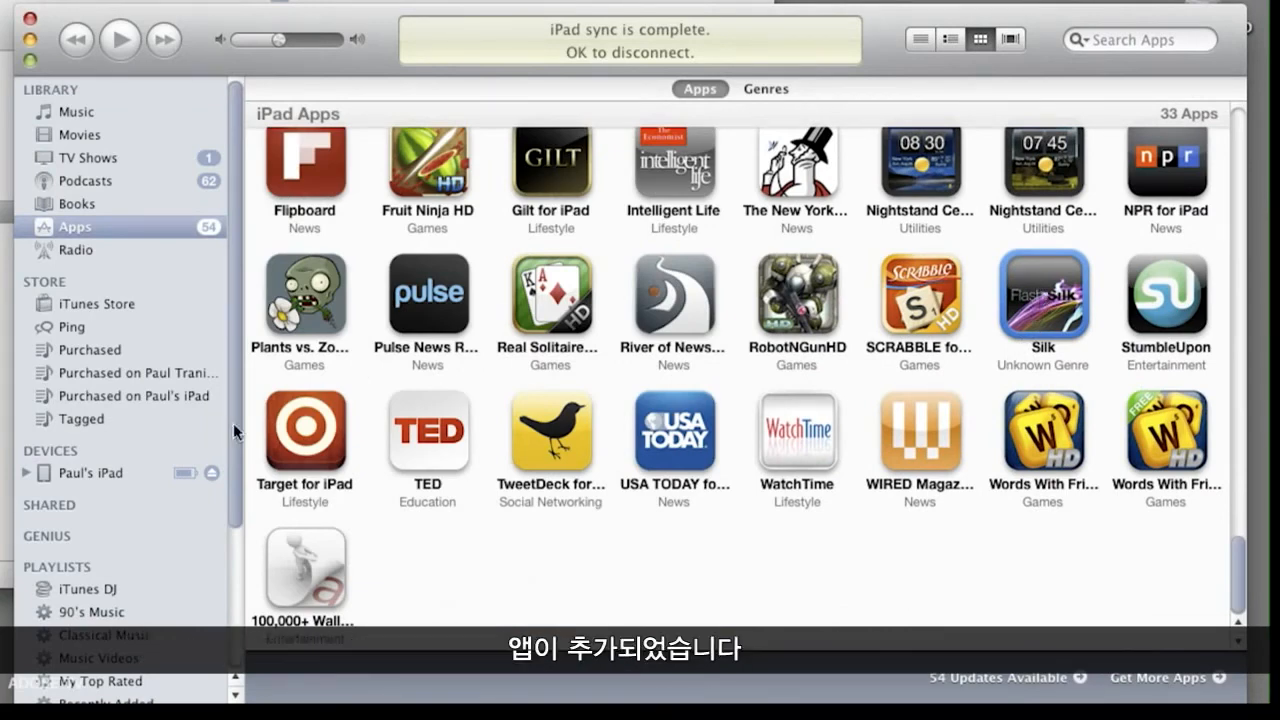
Step: Open the connected iPad's app sync settings, sort the apps by name, and select Silk in the list
{"action": "left_click", "coordinate": [80, 472]}
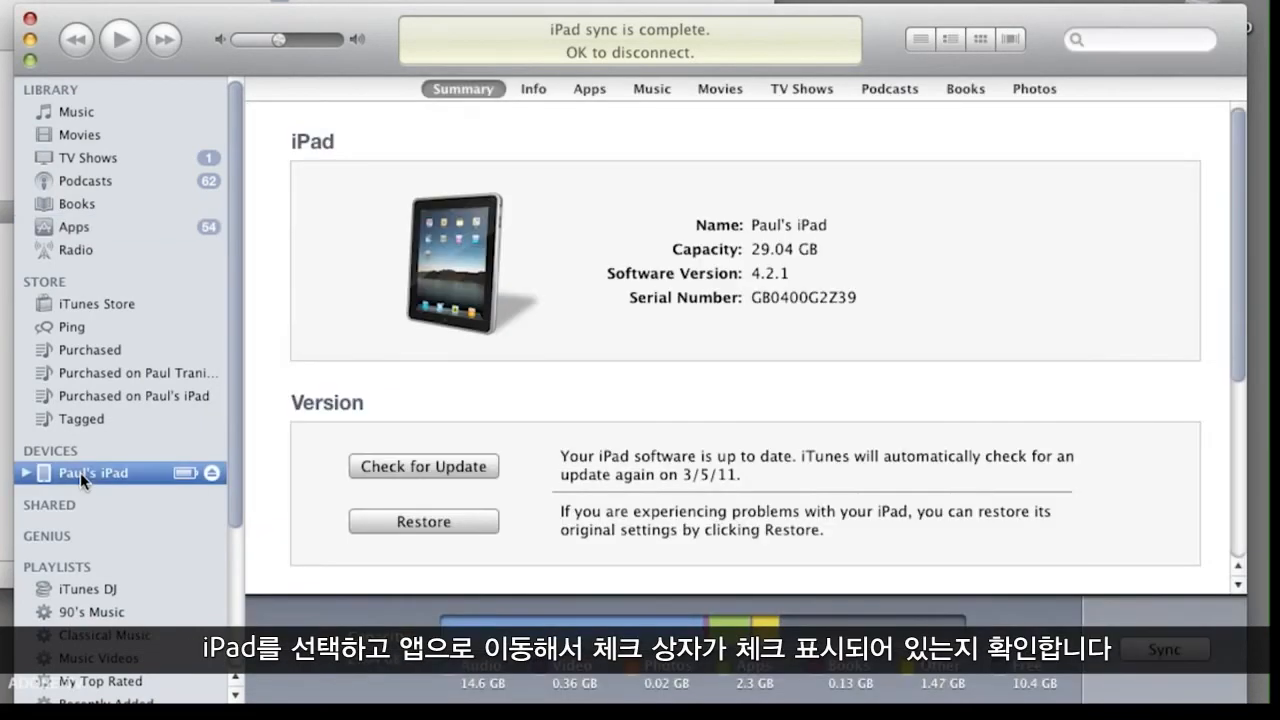
{"action": "left_click", "coordinate": [566, 86]}
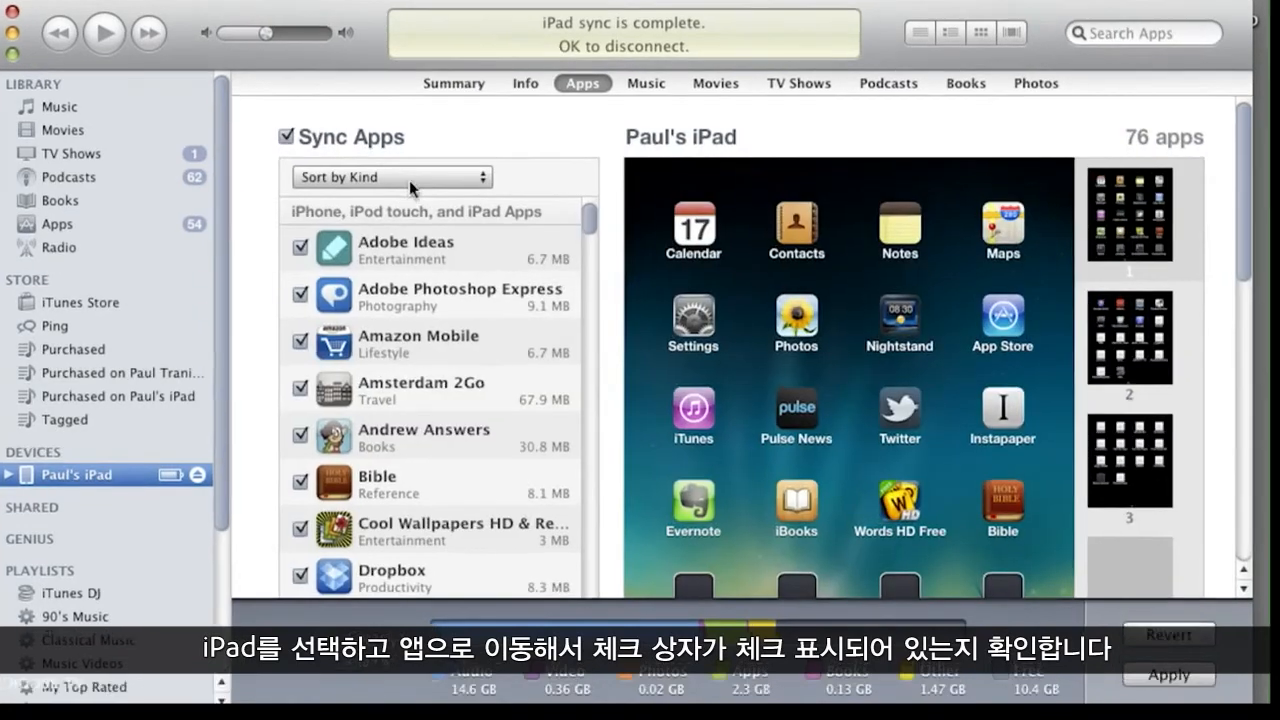
{"action": "left_click", "coordinate": [427, 175]}
{"action": "left_click", "coordinate": [278, 108]}
{"action": "left_click_drag", "start_coordinate": [506, 177], "coordinate": [501, 618]}
{"action": "left_click", "coordinate": [252, 444]}
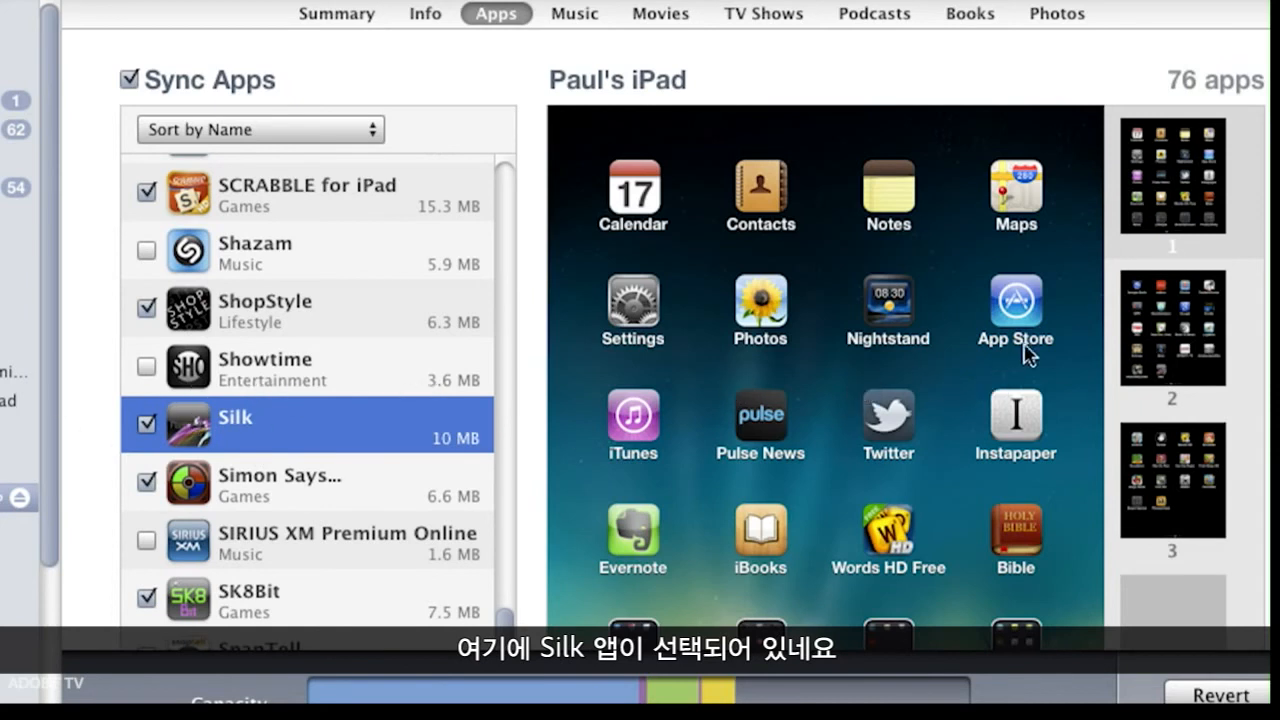
Step: Check the Silk icon on the iPad's second home screen and apply the app changes to sync the device
{"action": "left_click", "coordinate": [1192, 366]}
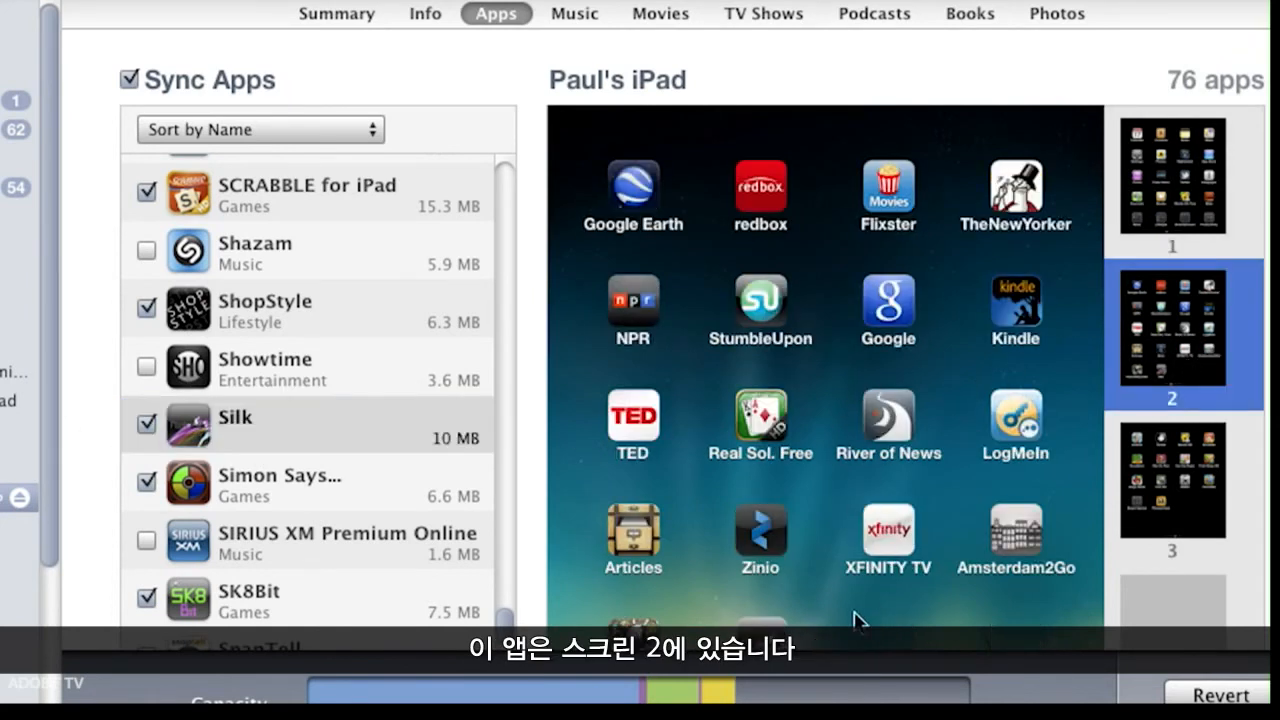
{"action": "scroll", "coordinate": [755, 610], "scroll_direction": "down", "scroll_amount": 1}
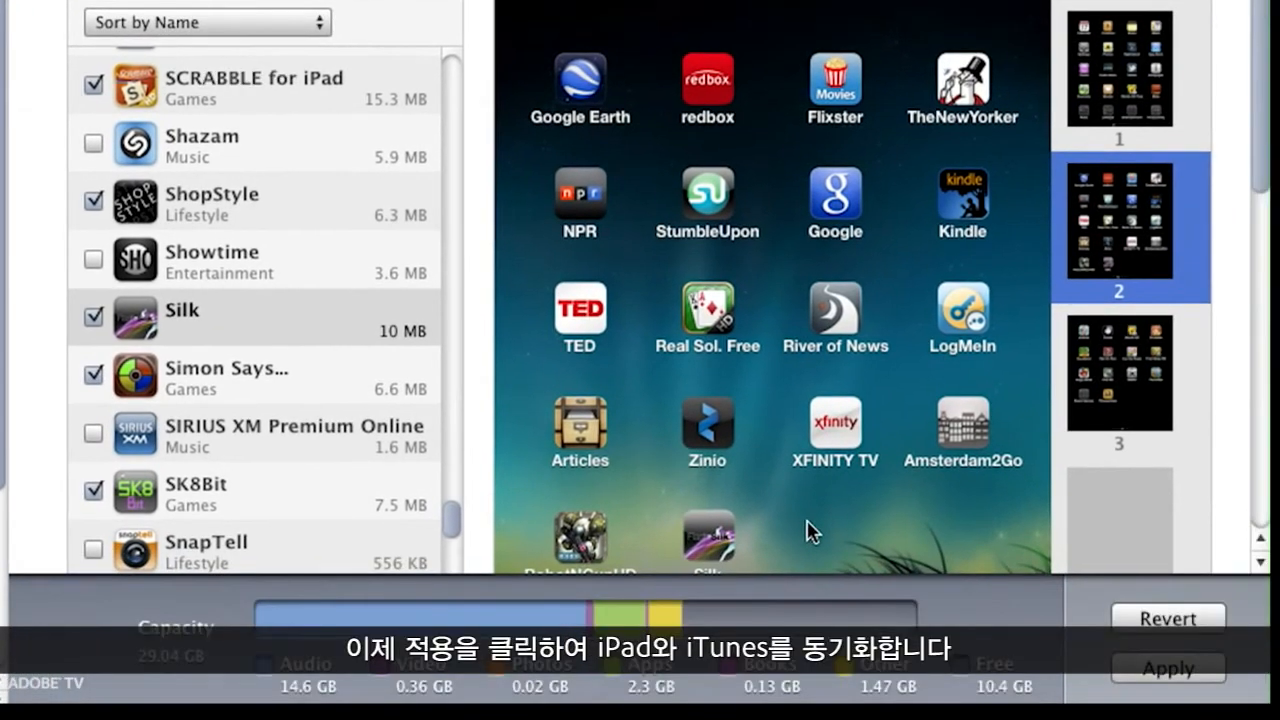
{"action": "left_click", "coordinate": [864, 607]}
{"action": "scroll", "coordinate": [864, 607], "scroll_direction": "down", "scroll_amount": 2}
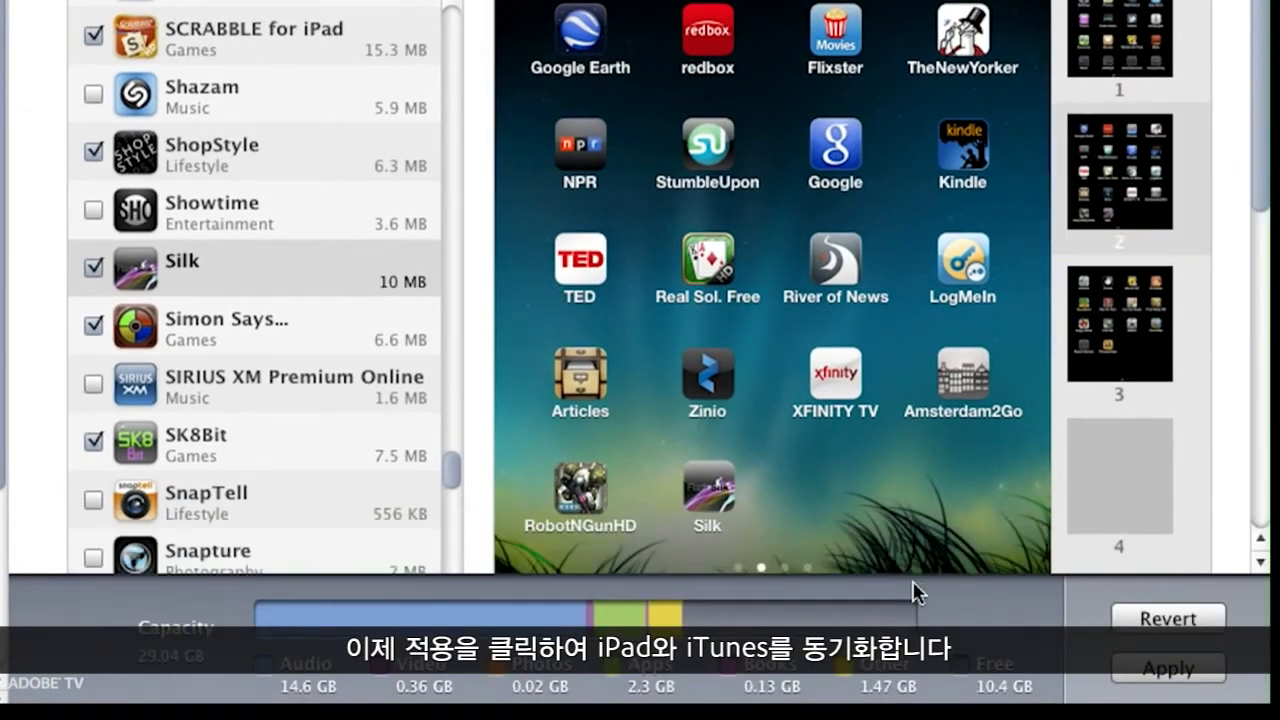
{"action": "left_click", "coordinate": [1177, 676]}
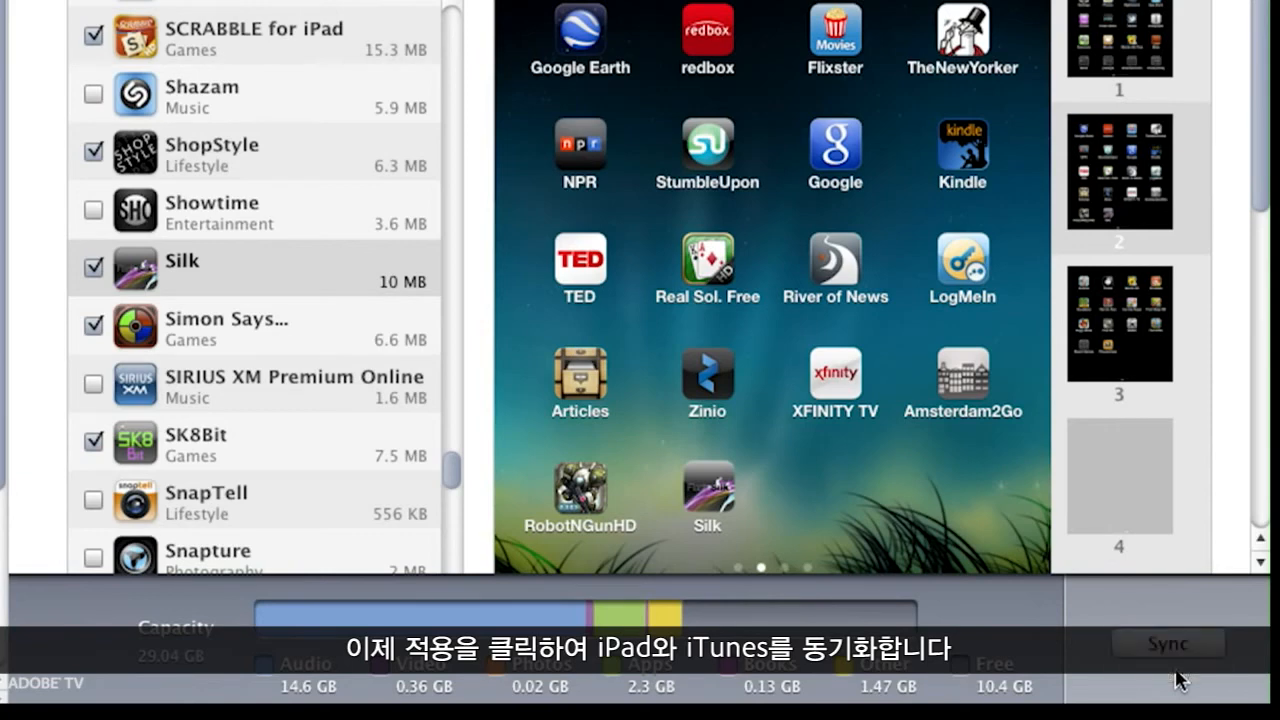